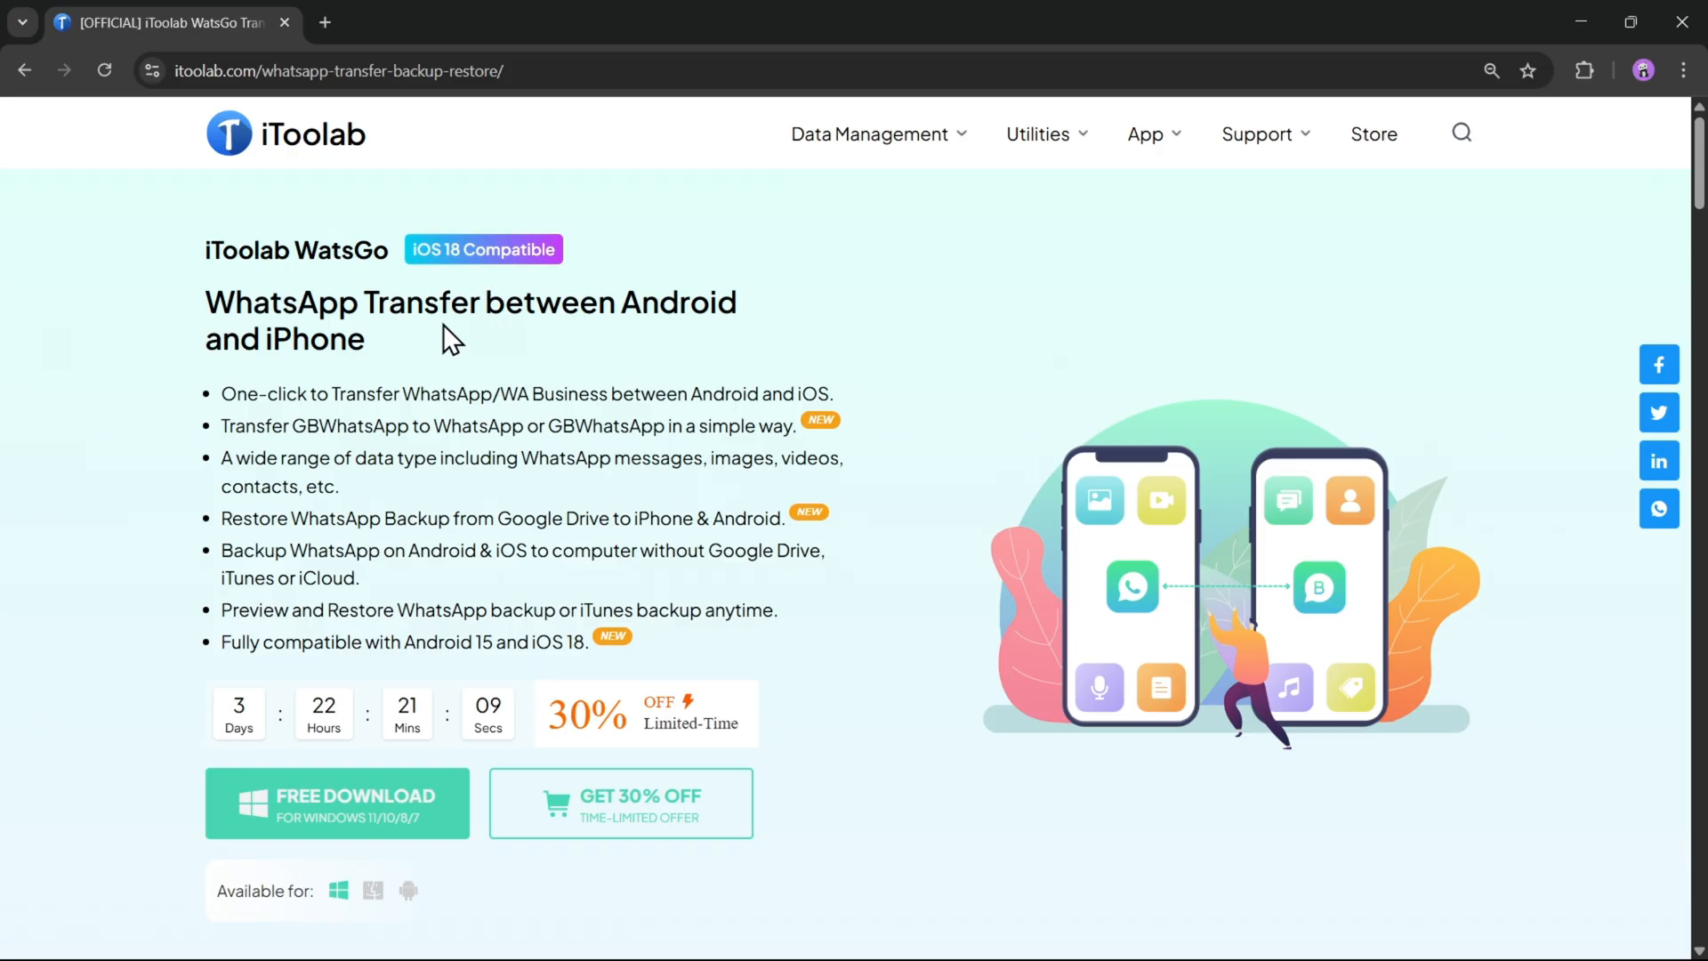
scroll(775, 387, down, 2)
scroll(841, 424, up, 2)
scroll(957, 642, down, 4)
scroll(925, 611, down, 4)
scroll(911, 598, down, 1)
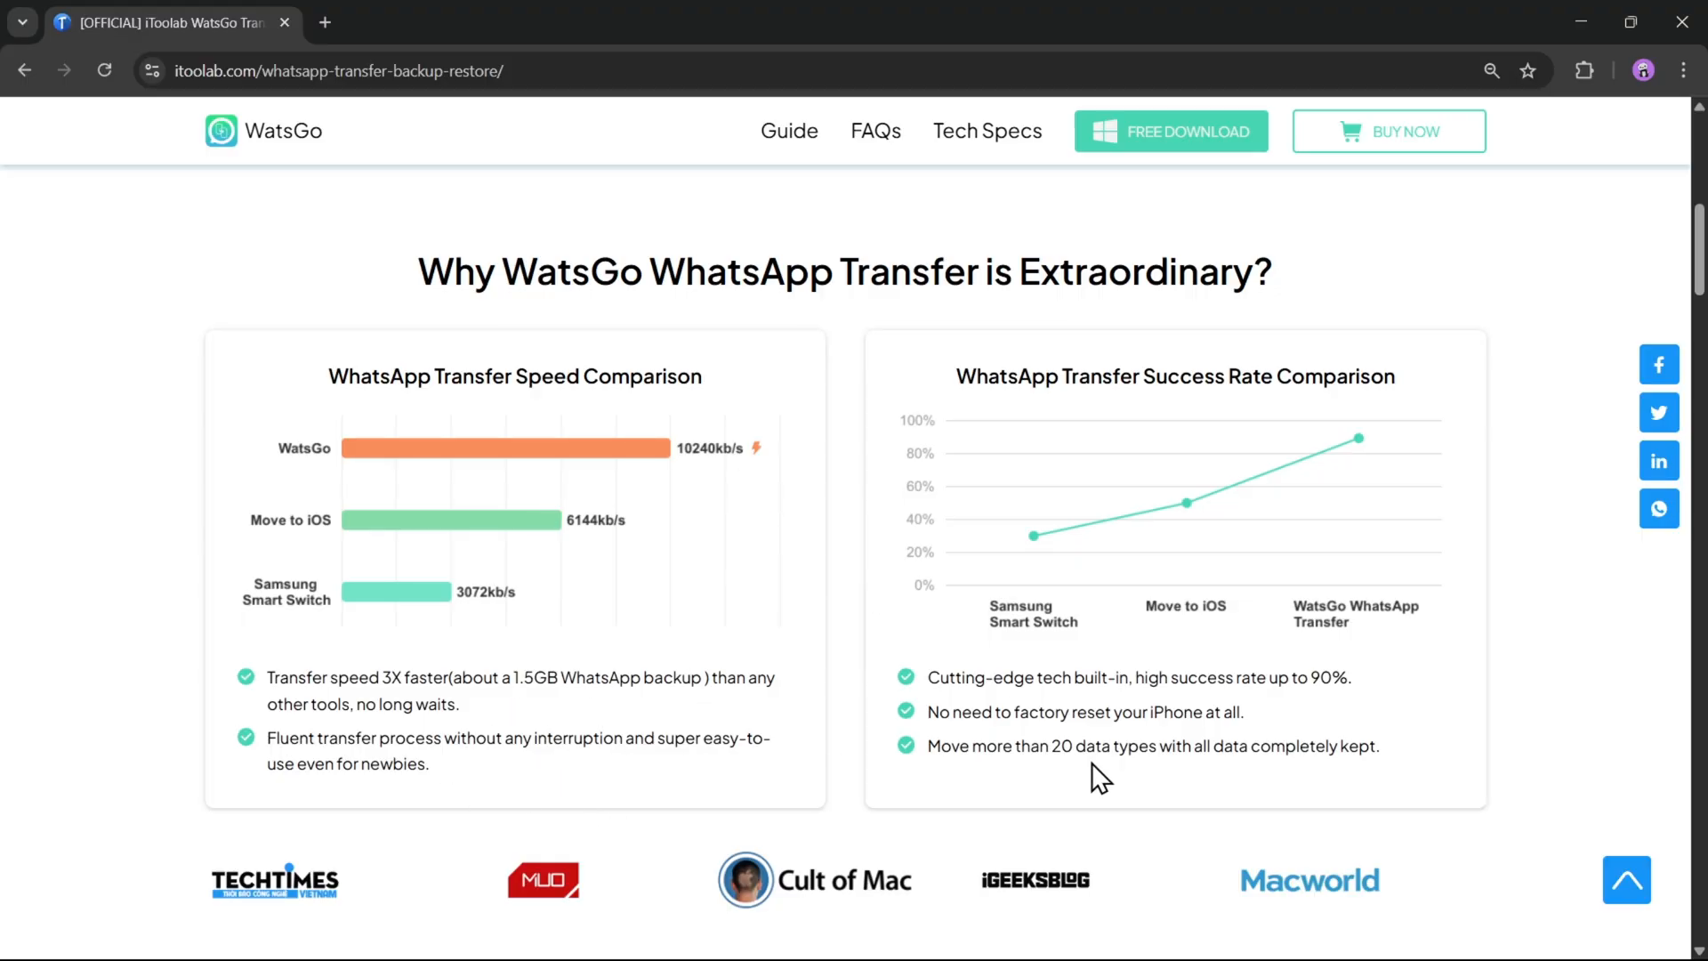
scroll(789, 657, down, 2)
scroll(572, 697, down, 3)
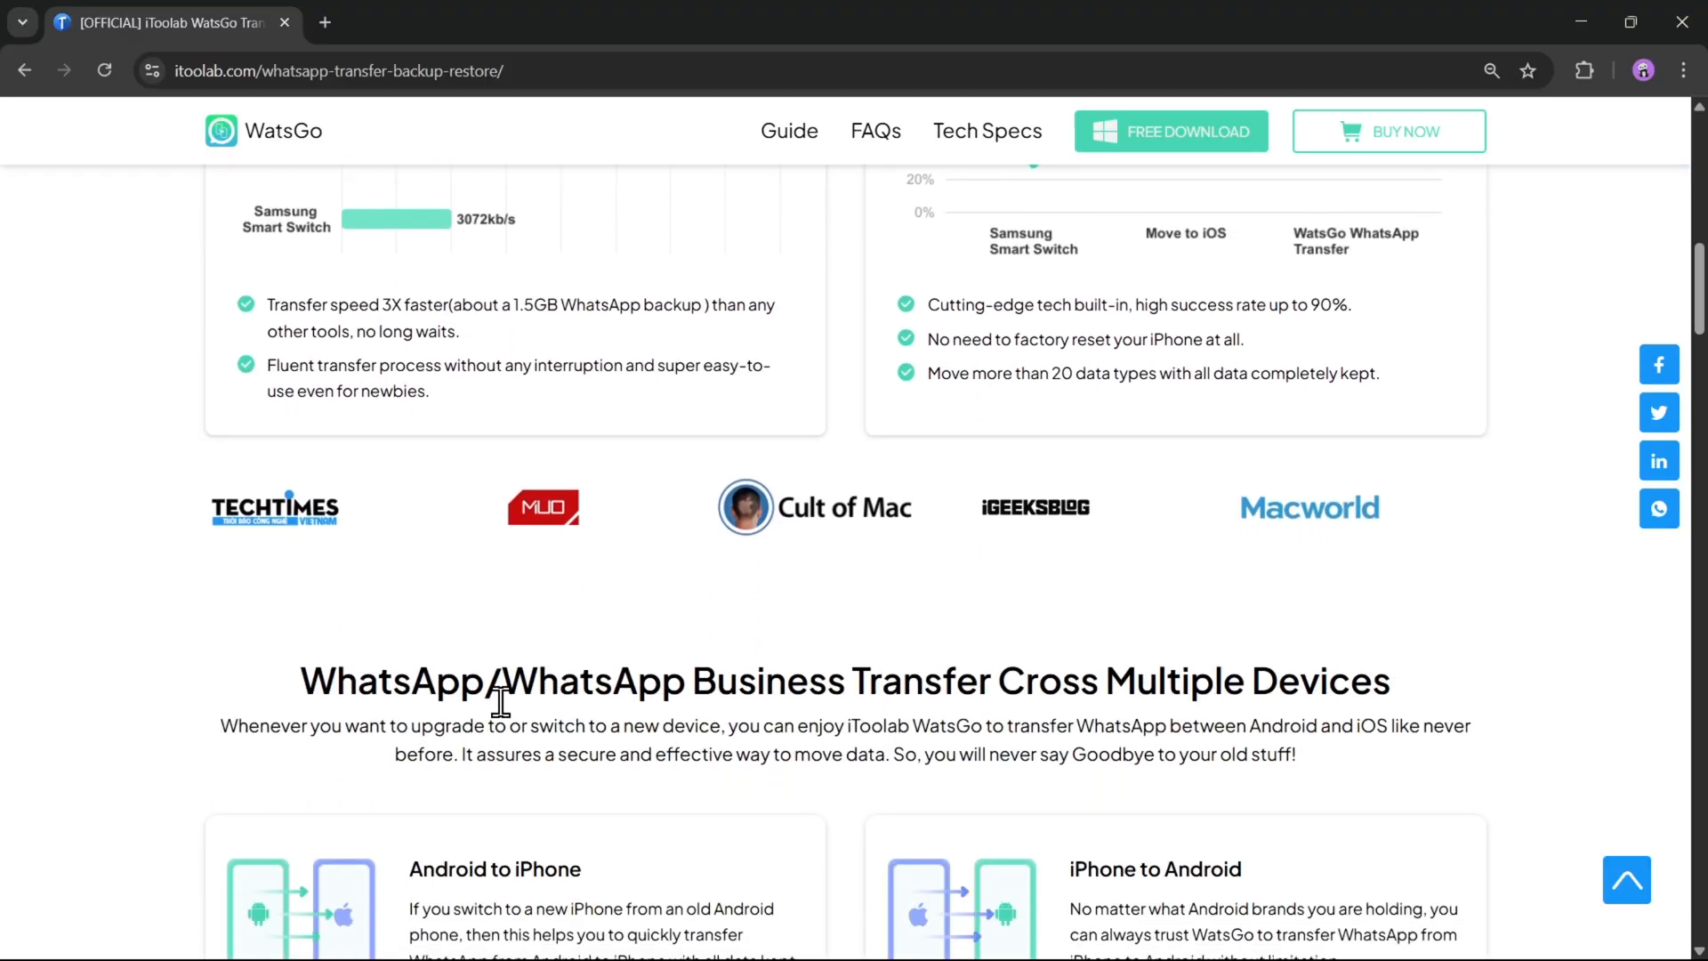
scroll(501, 701, down, 2)
scroll(674, 626, down, 1)
scroll(674, 626, down, 1)
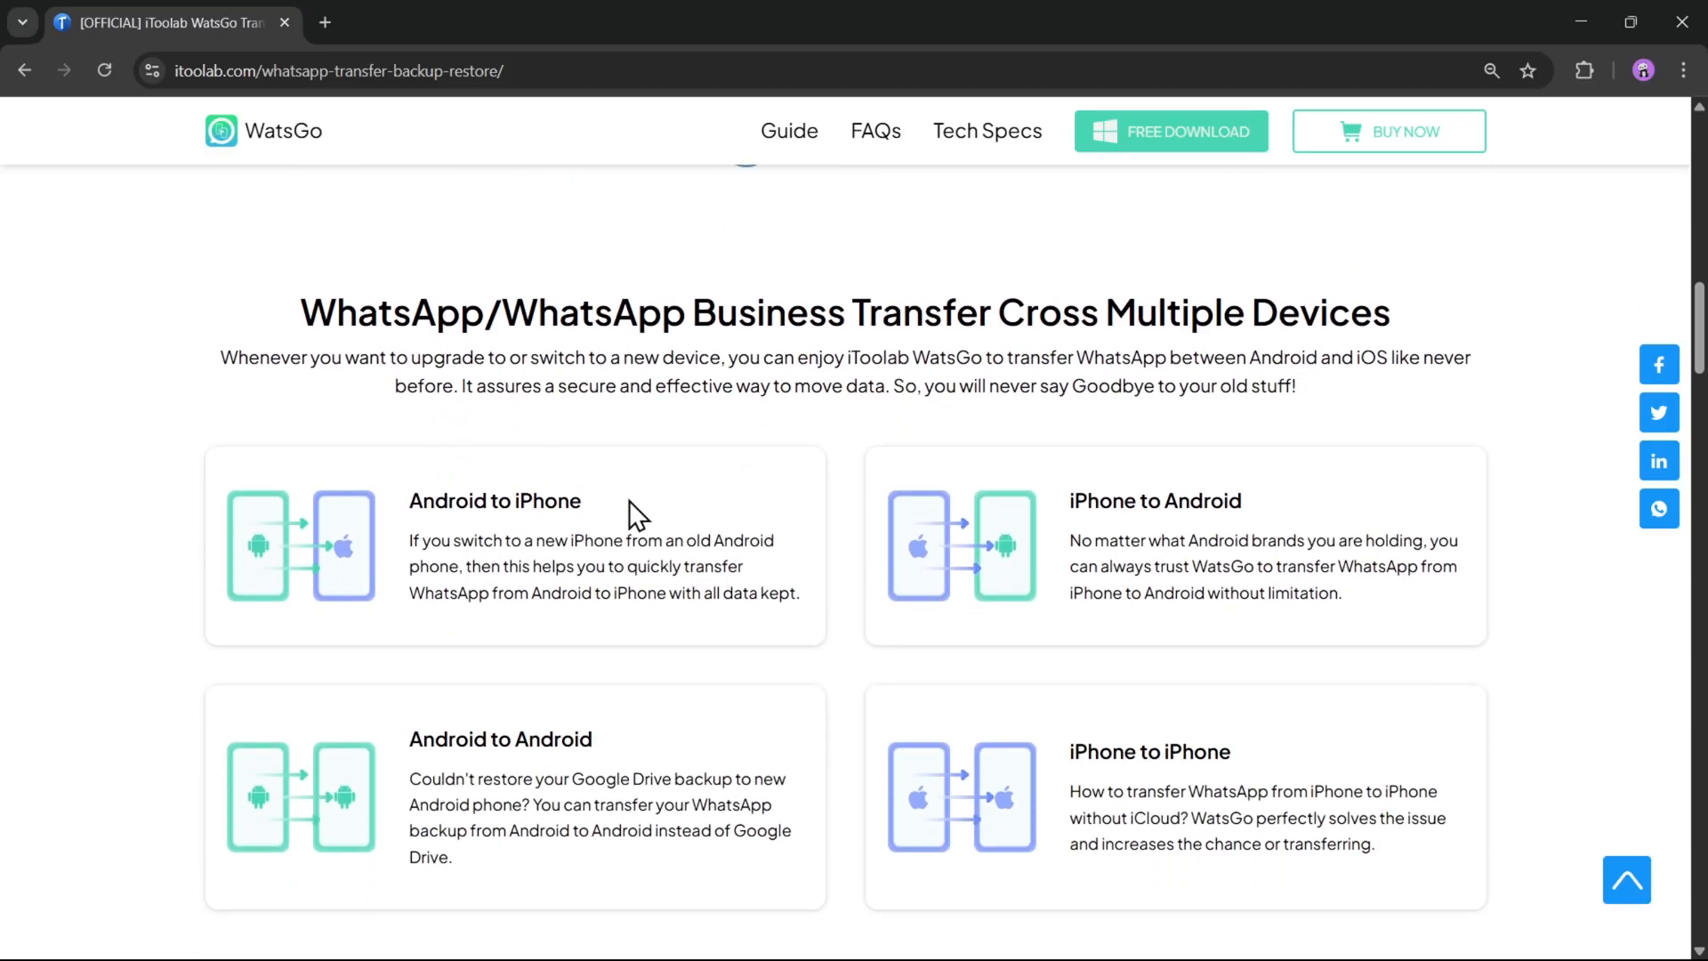
scroll(1234, 629, down, 1)
scroll(1234, 629, down, 1)
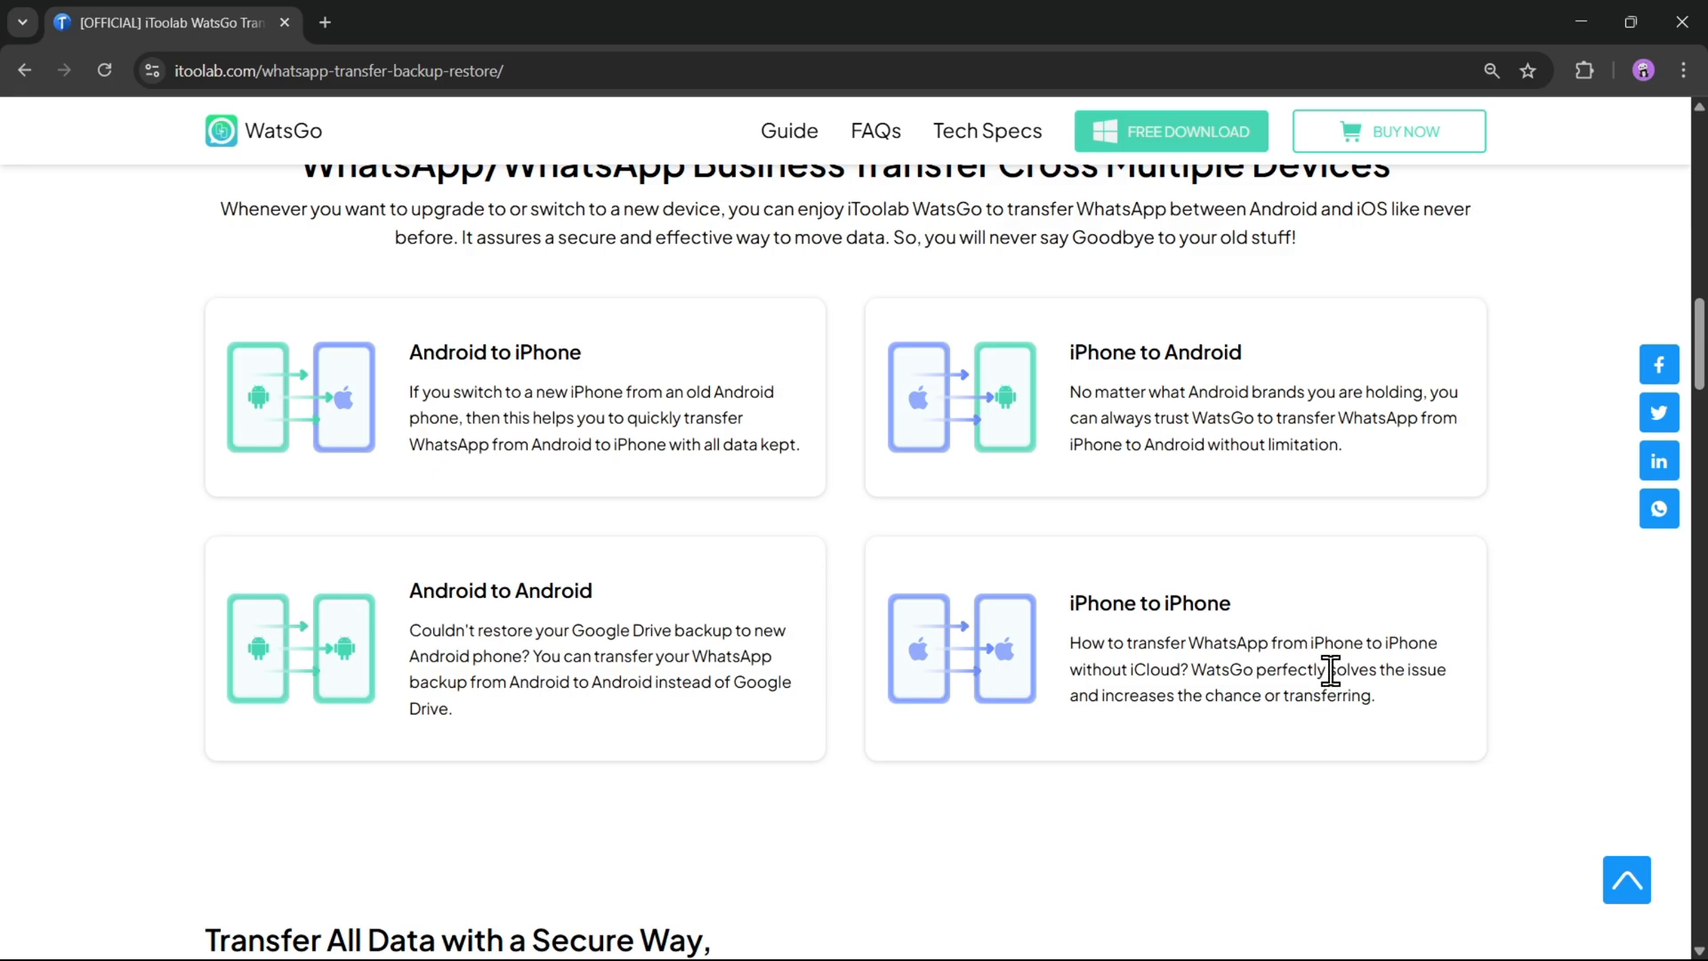
scroll(897, 629, up, 1)
scroll(674, 641, down, 3)
scroll(736, 618, down, 2)
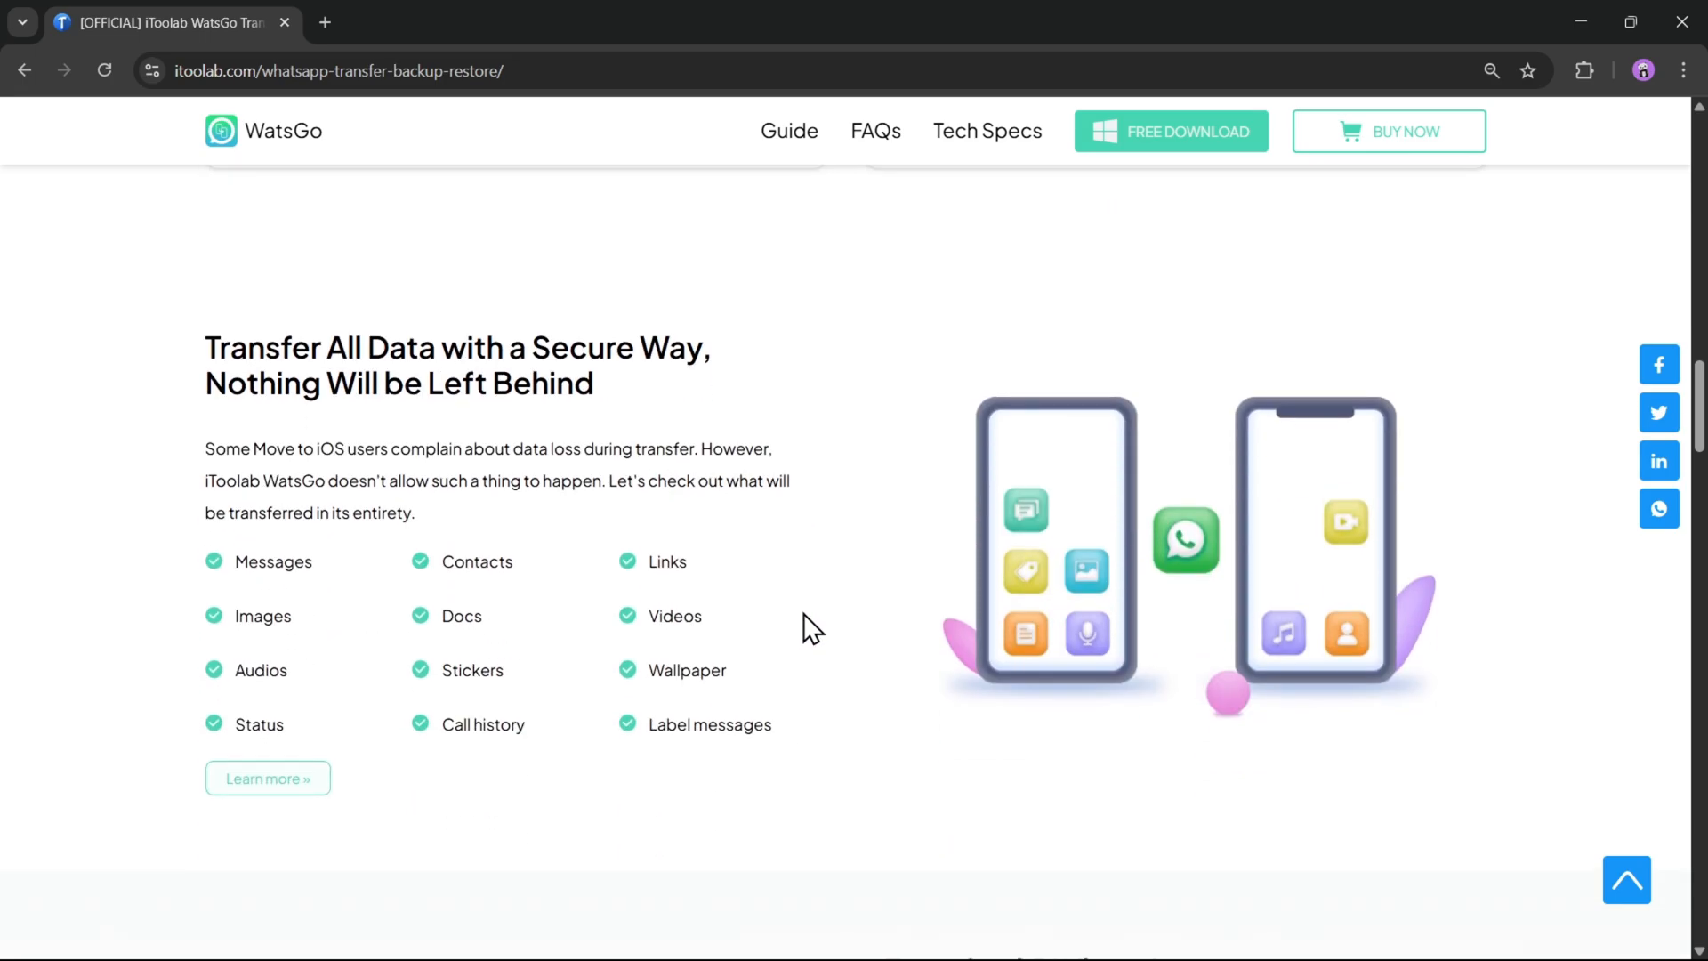
scroll(693, 709, down, 1)
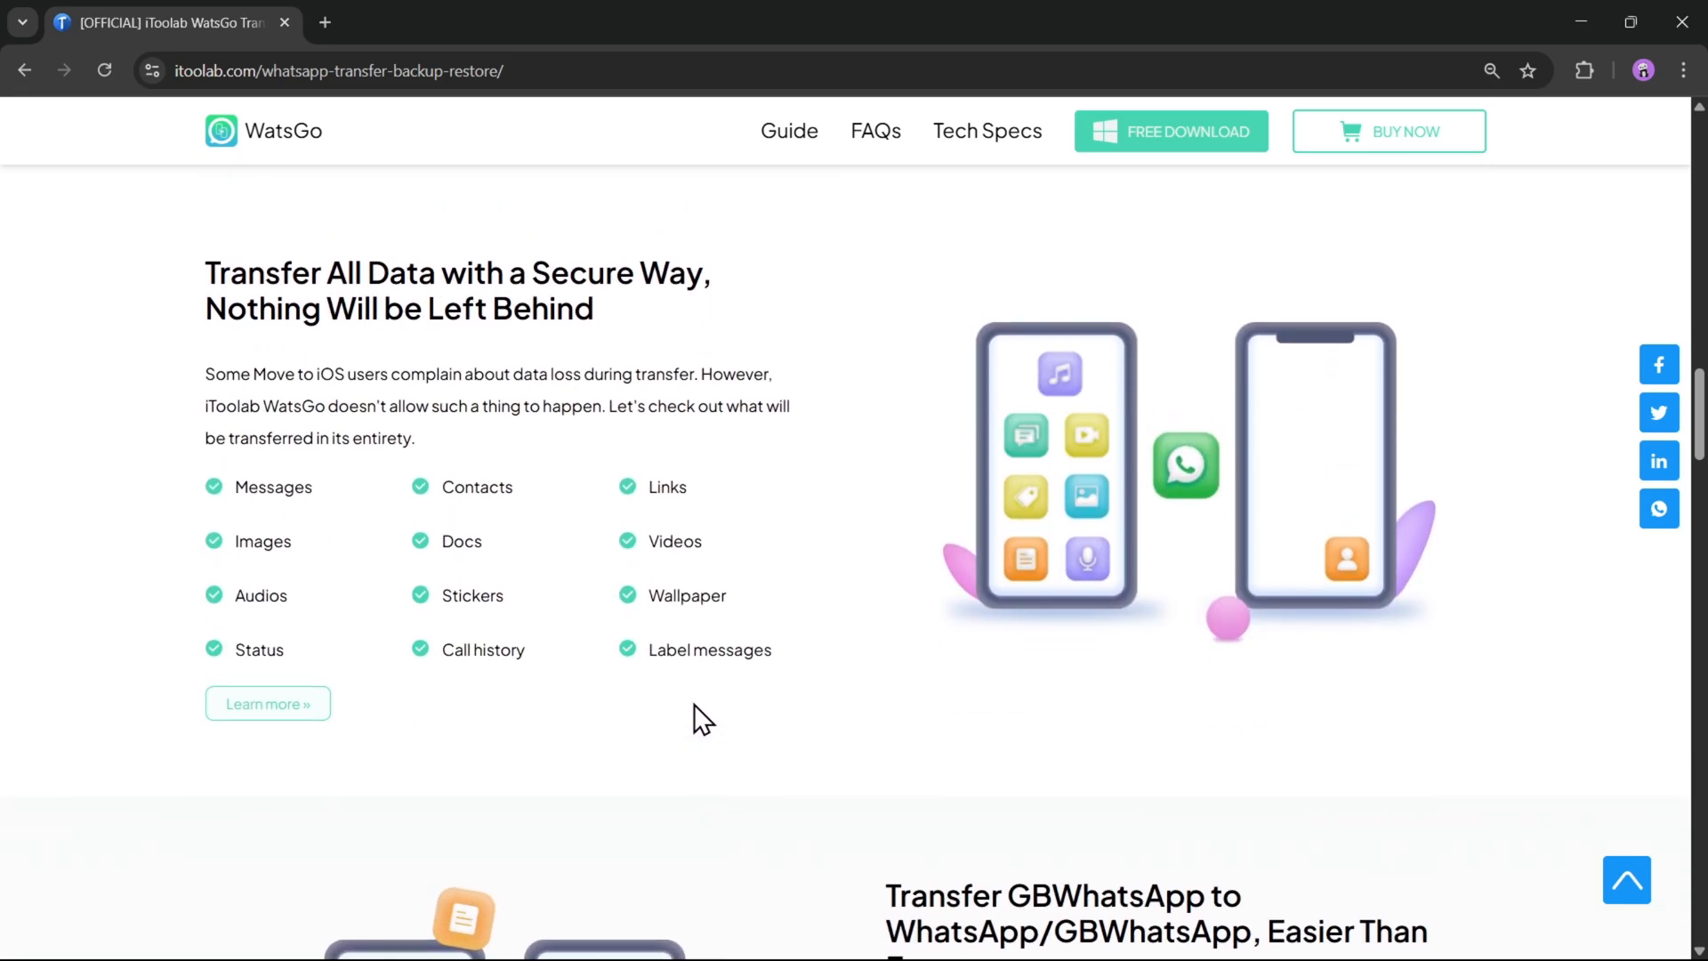
scroll(920, 700, down, 3)
scroll(868, 680, down, 1)
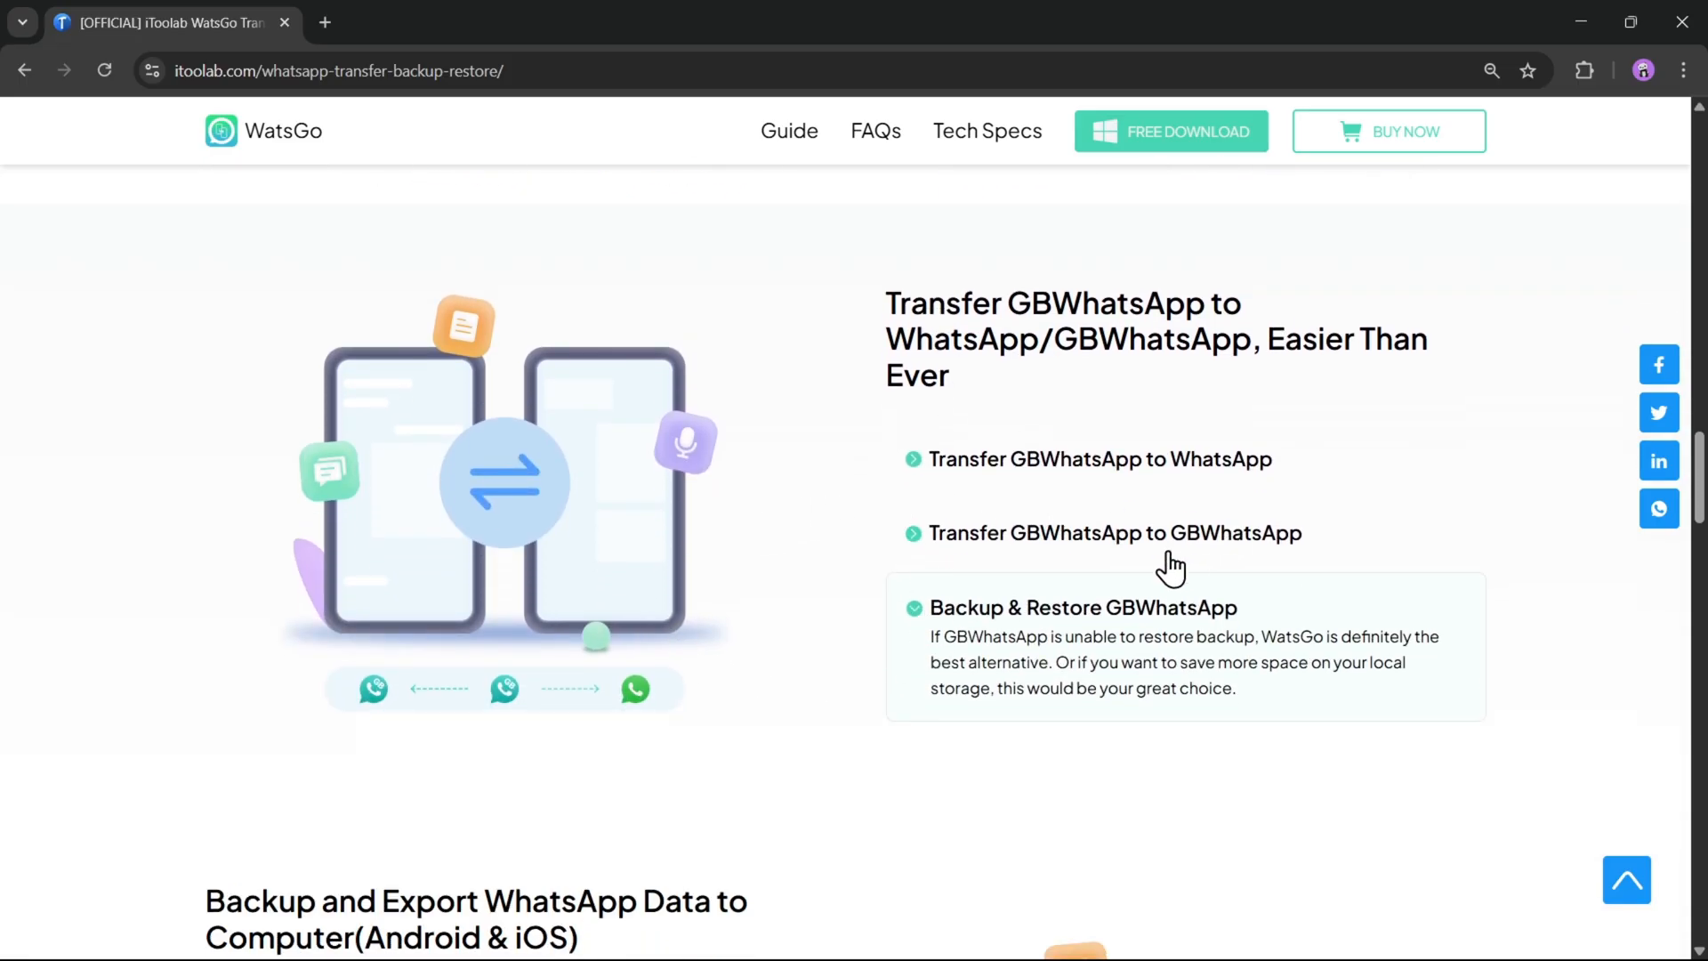
click(1155, 487)
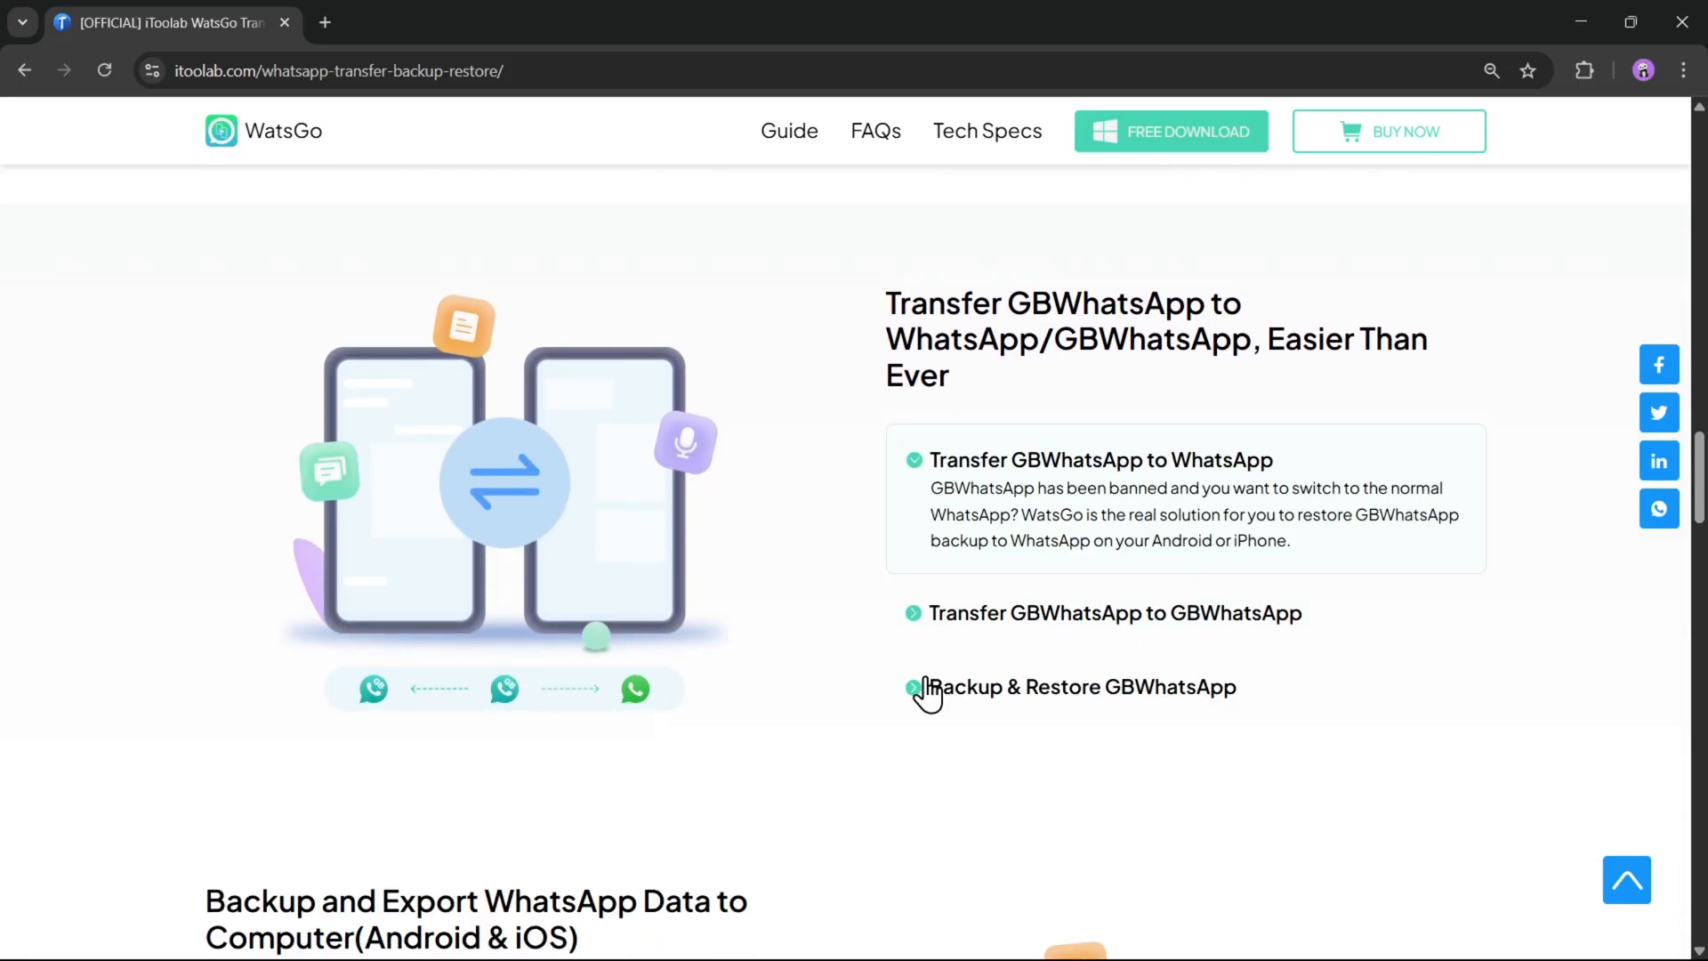
scroll(956, 701, down, 3)
scroll(986, 732, down, 2)
scroll(983, 717, down, 2)
scroll(968, 712, down, 2)
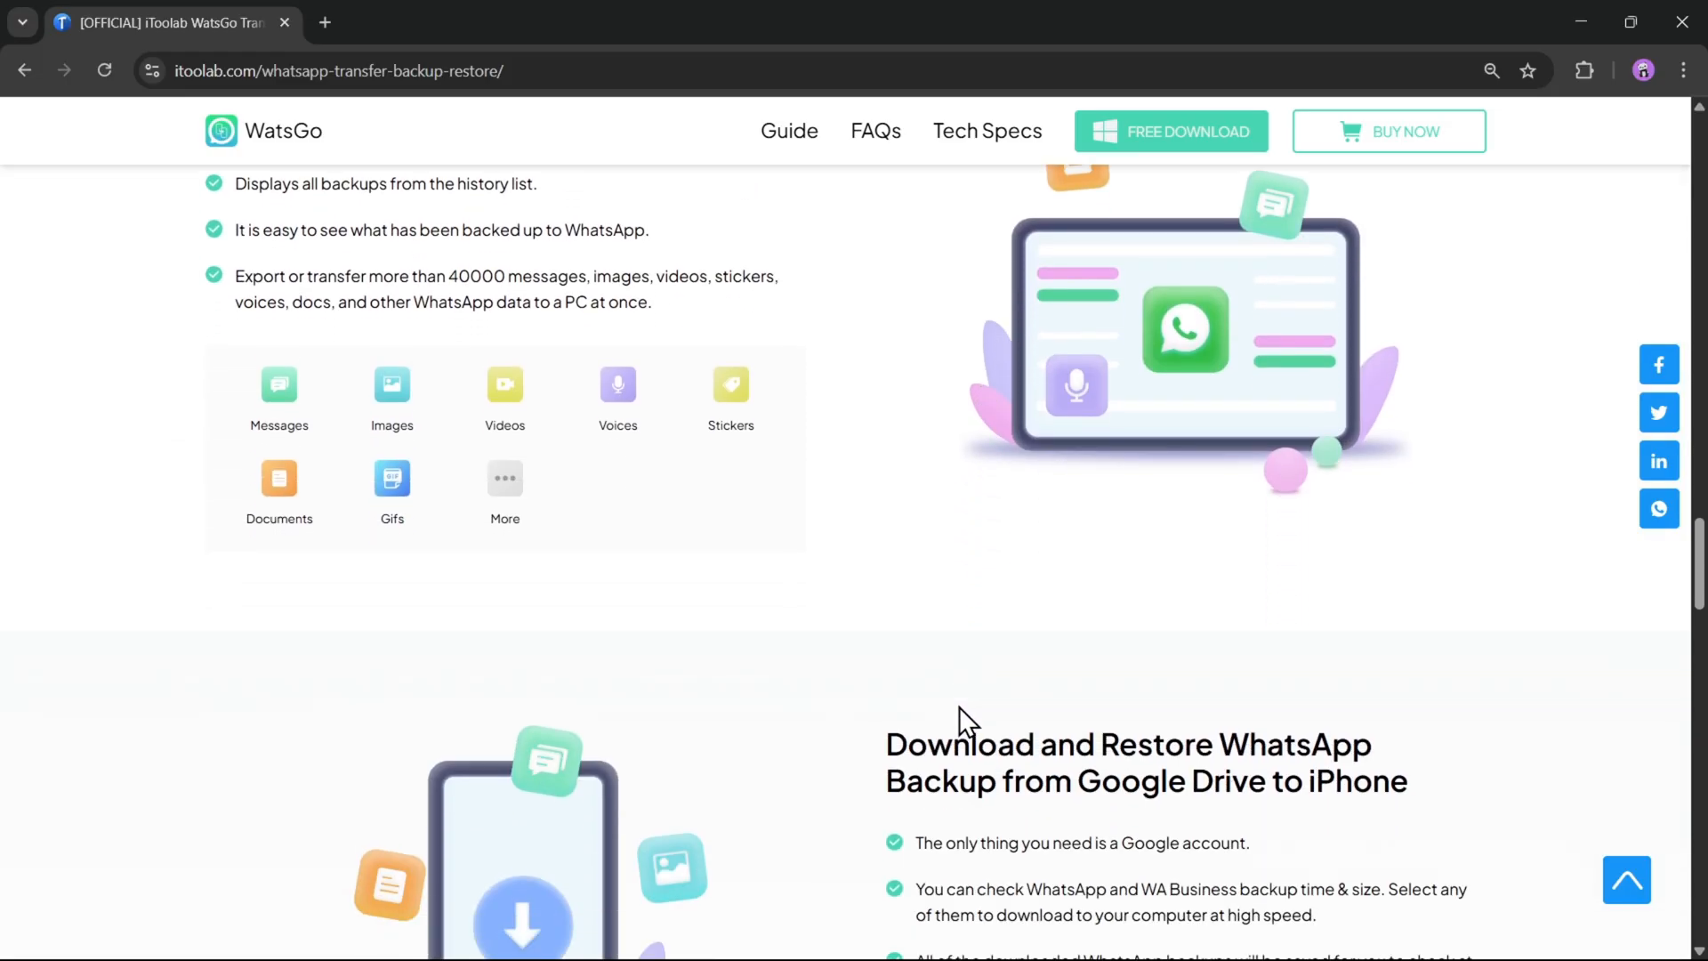
scroll(958, 706, down, 2)
scroll(948, 694, down, 2)
scroll(941, 681, down, 1)
scroll(940, 664, down, 3)
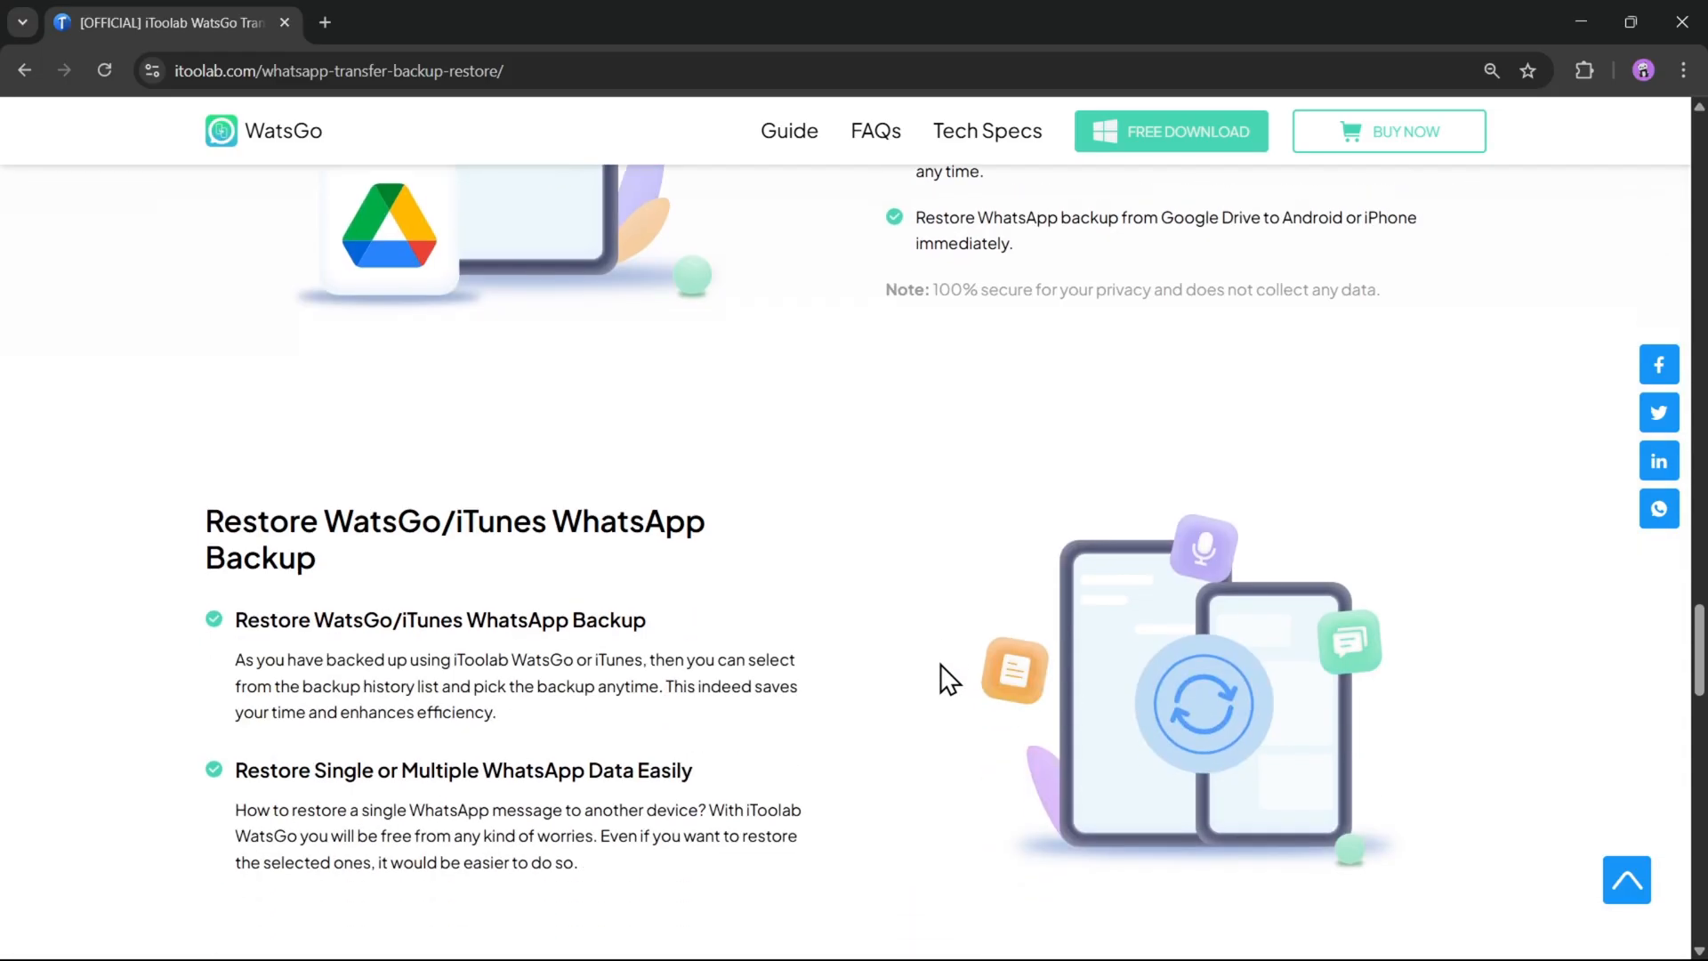
scroll(941, 663, down, 3)
scroll(941, 663, down, 2)
scroll(942, 663, down, 3)
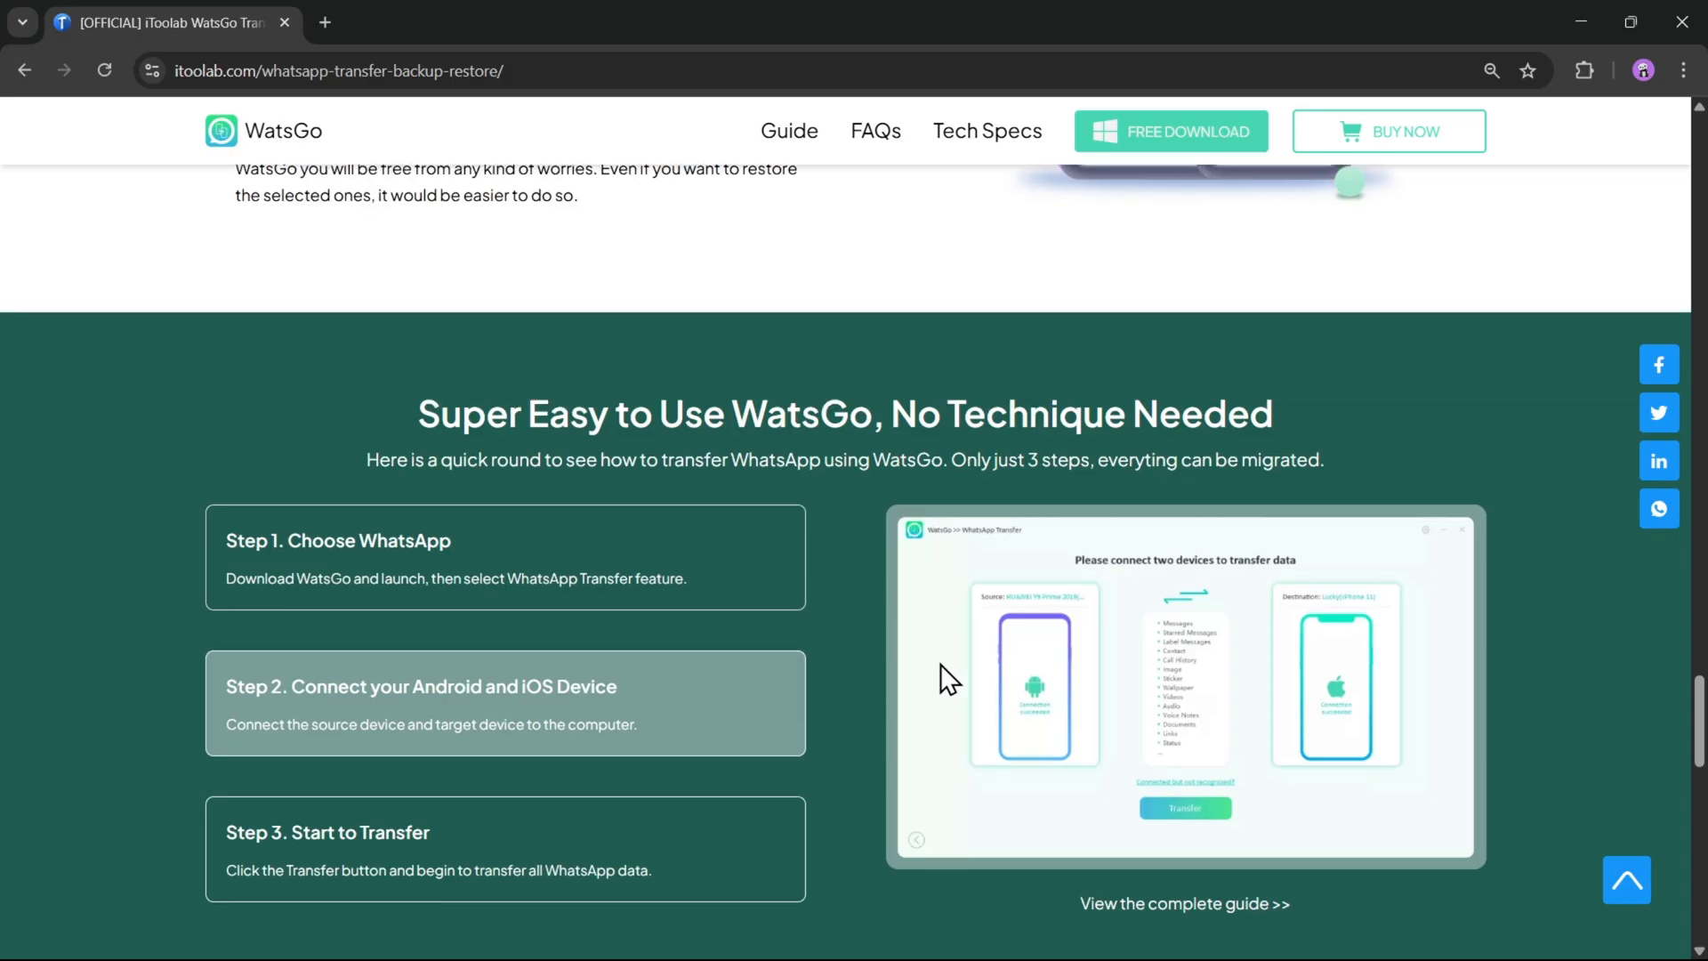
scroll(1348, 747, down, 2)
scroll(1327, 736, up, 3)
scroll(1321, 735, up, 2)
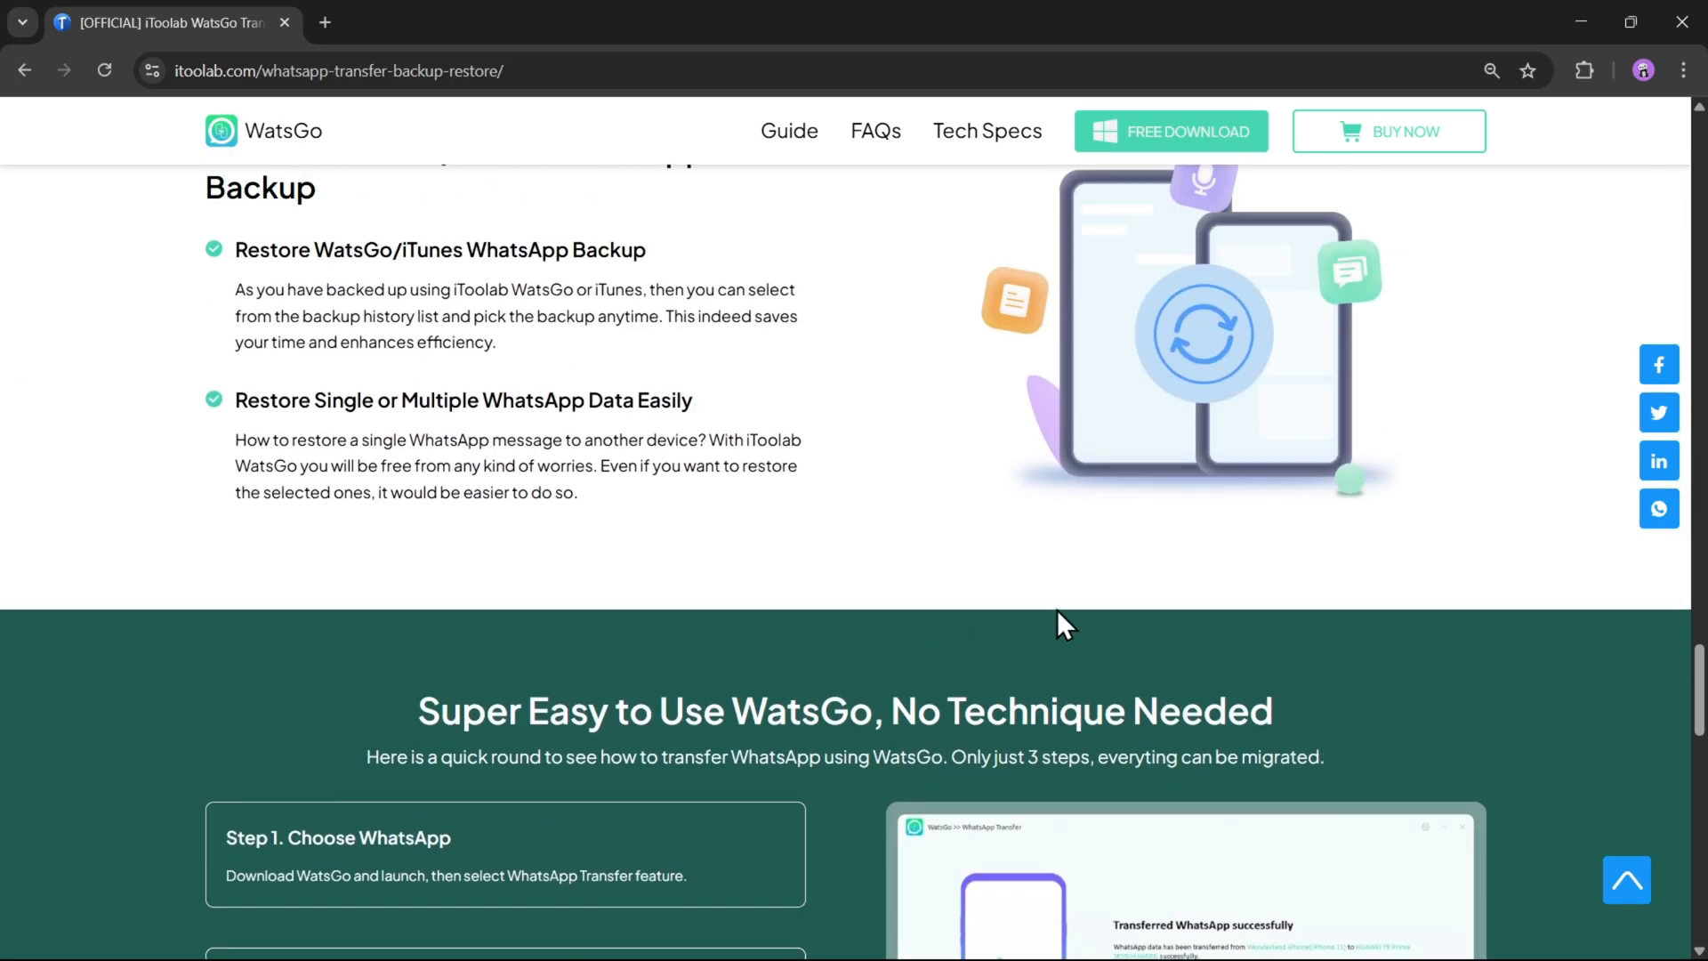
scroll(1081, 400, up, 5)
scroll(1082, 373, up, 10)
scroll(1092, 367, up, 10)
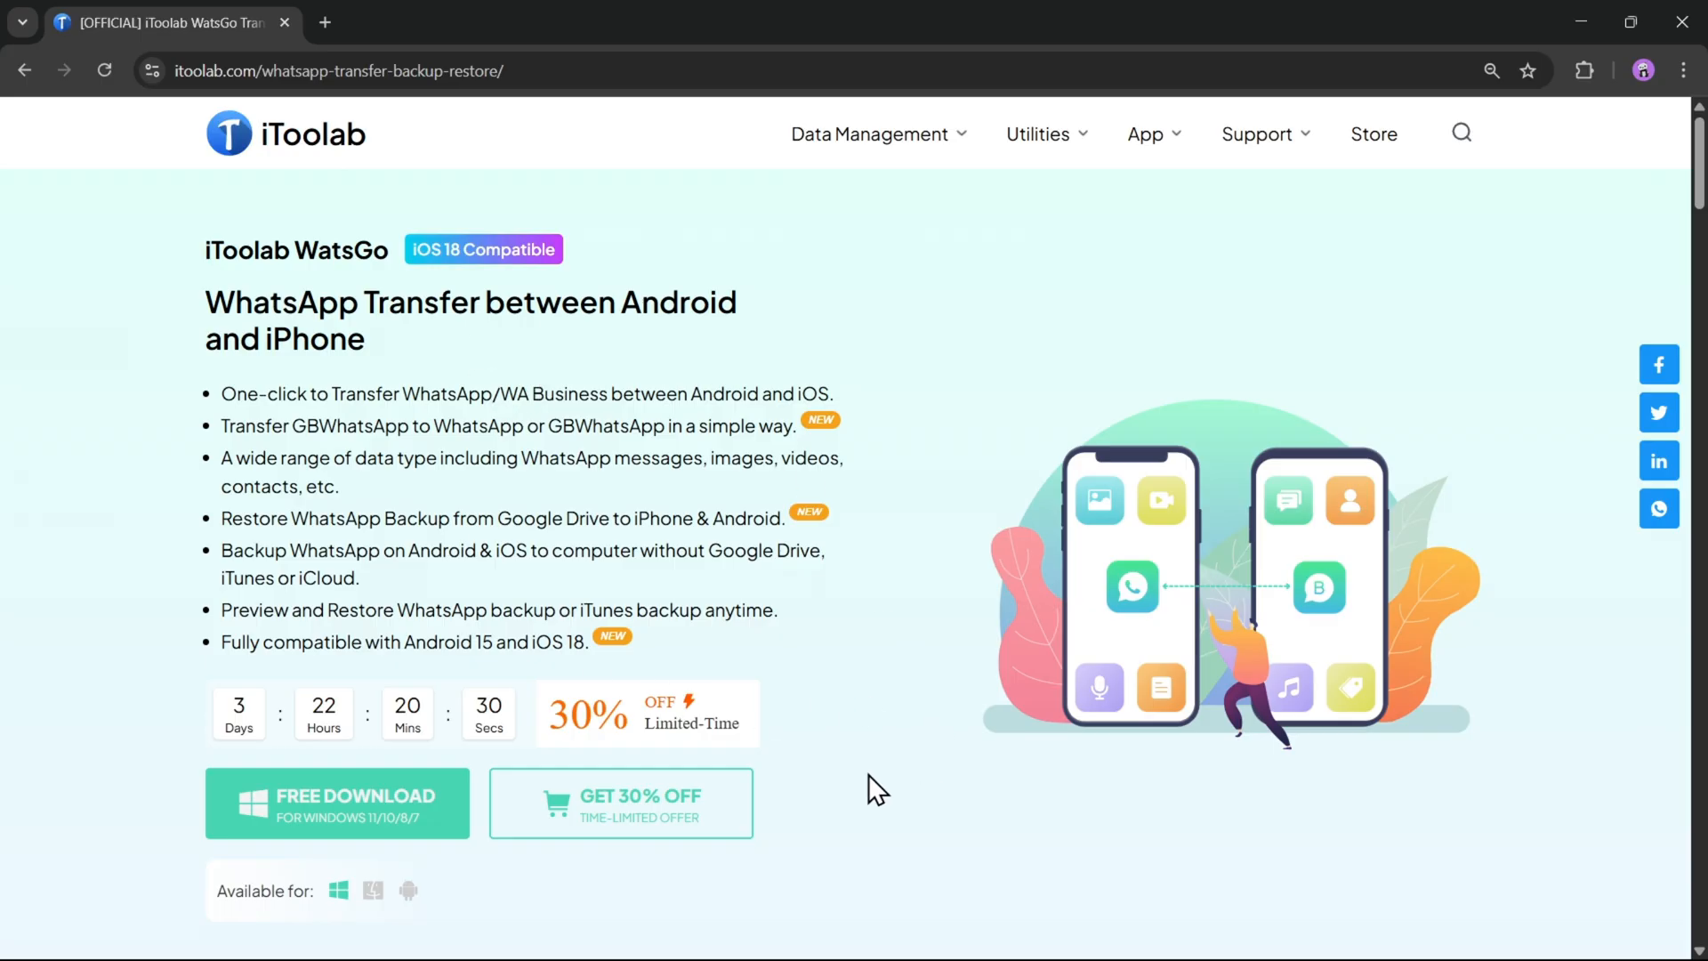
Download the WatsGo Windows installer and run the installation
click(354, 817)
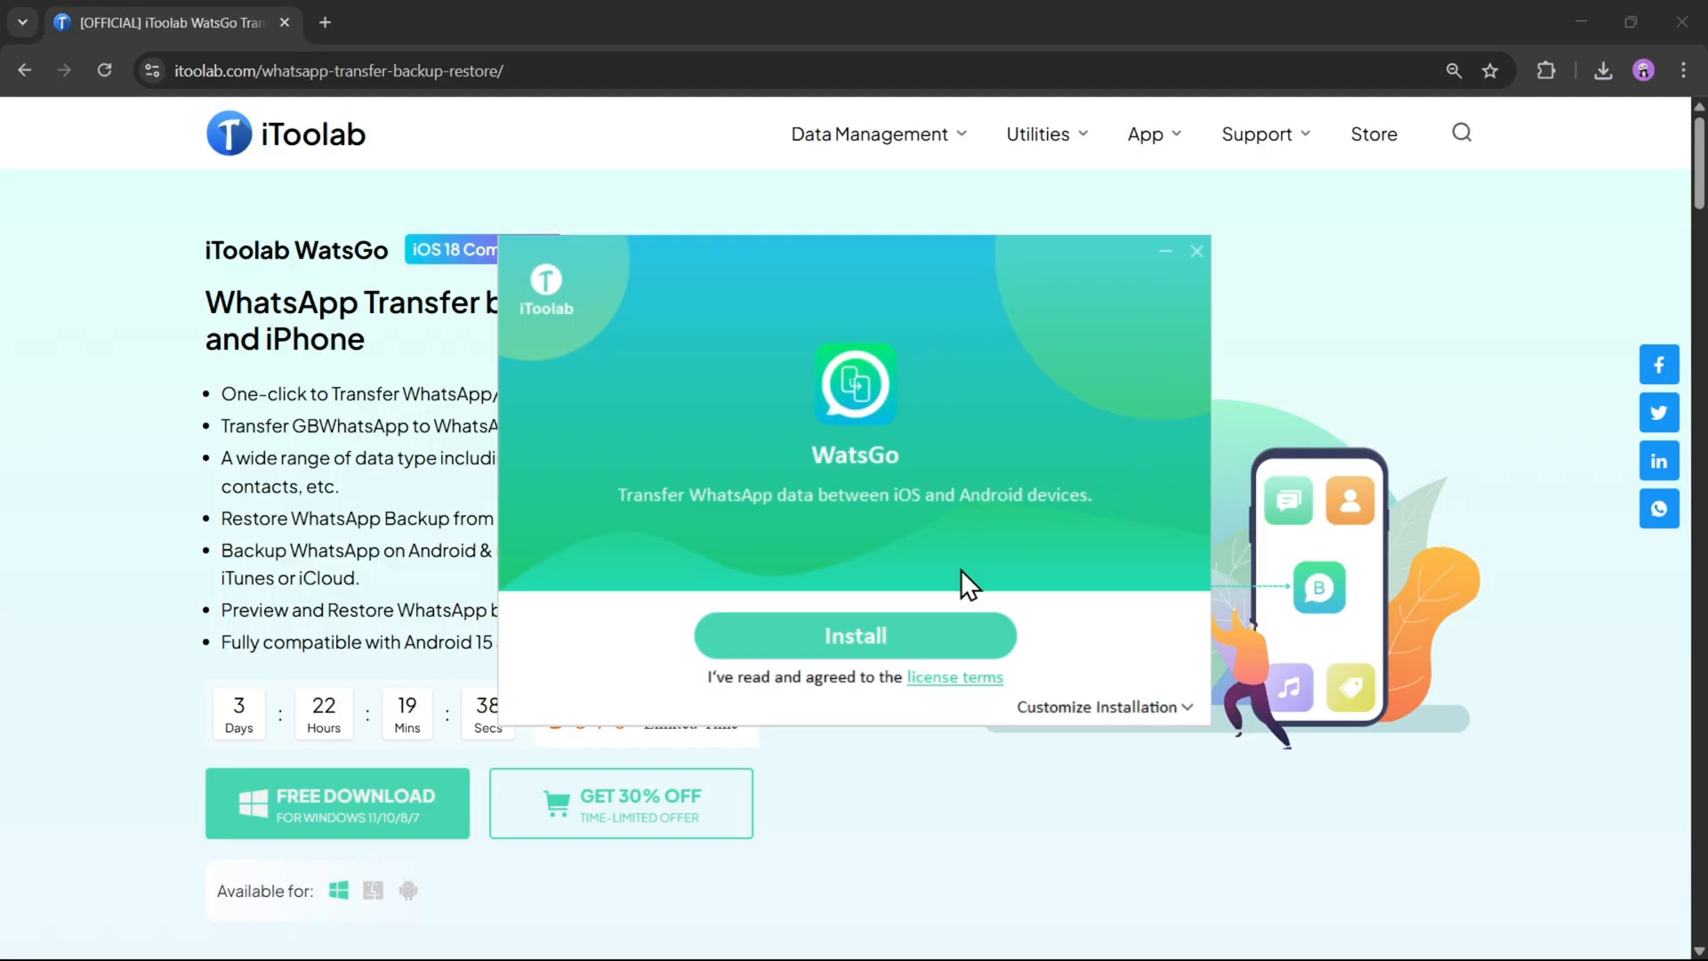
click(875, 646)
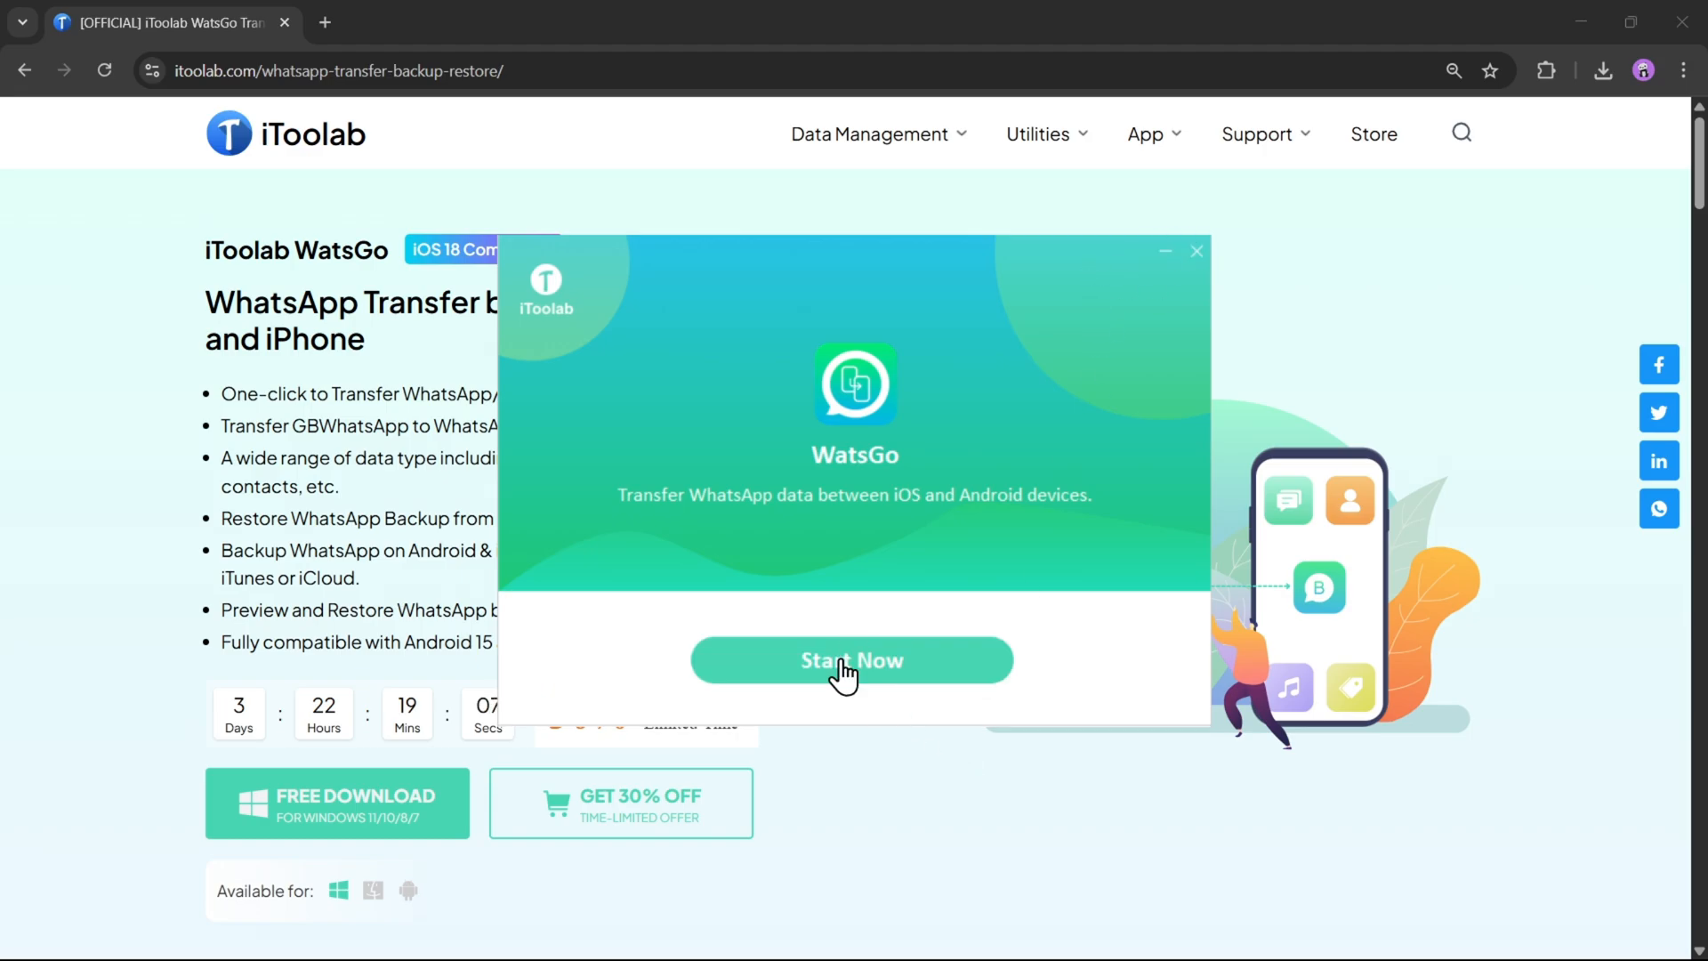
Launch WatsGo, browse the WhatsApp Business and GBWhatsApp options, and return to regular WhatsApp
click(844, 660)
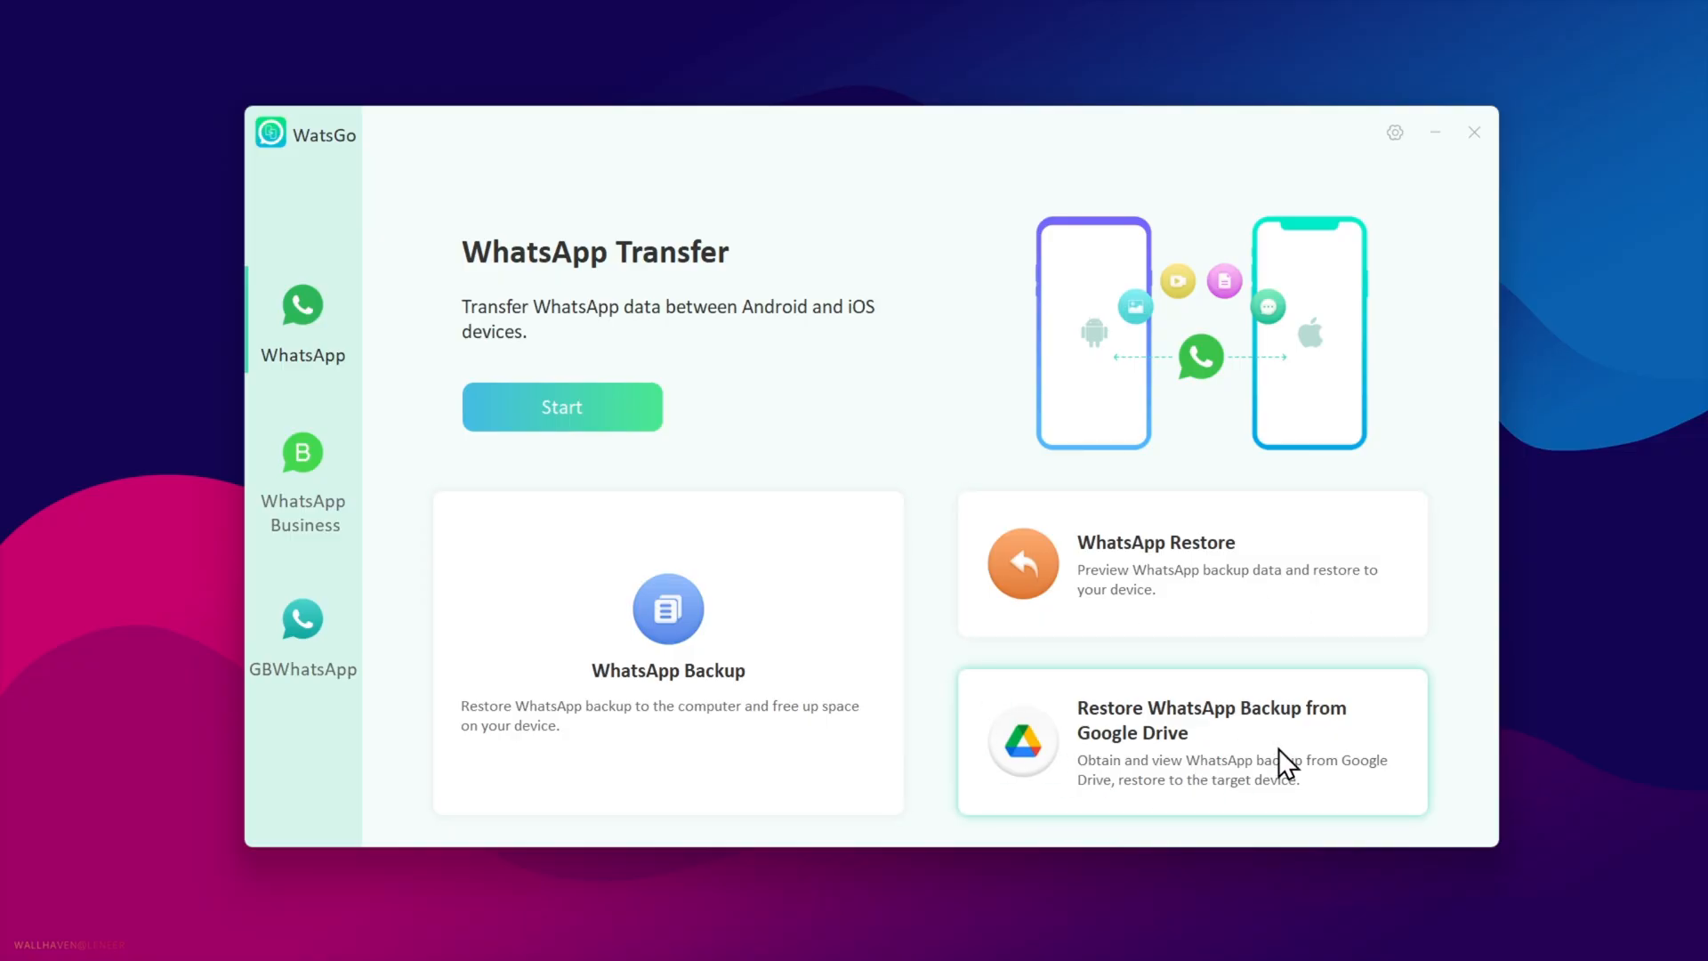
click(345, 511)
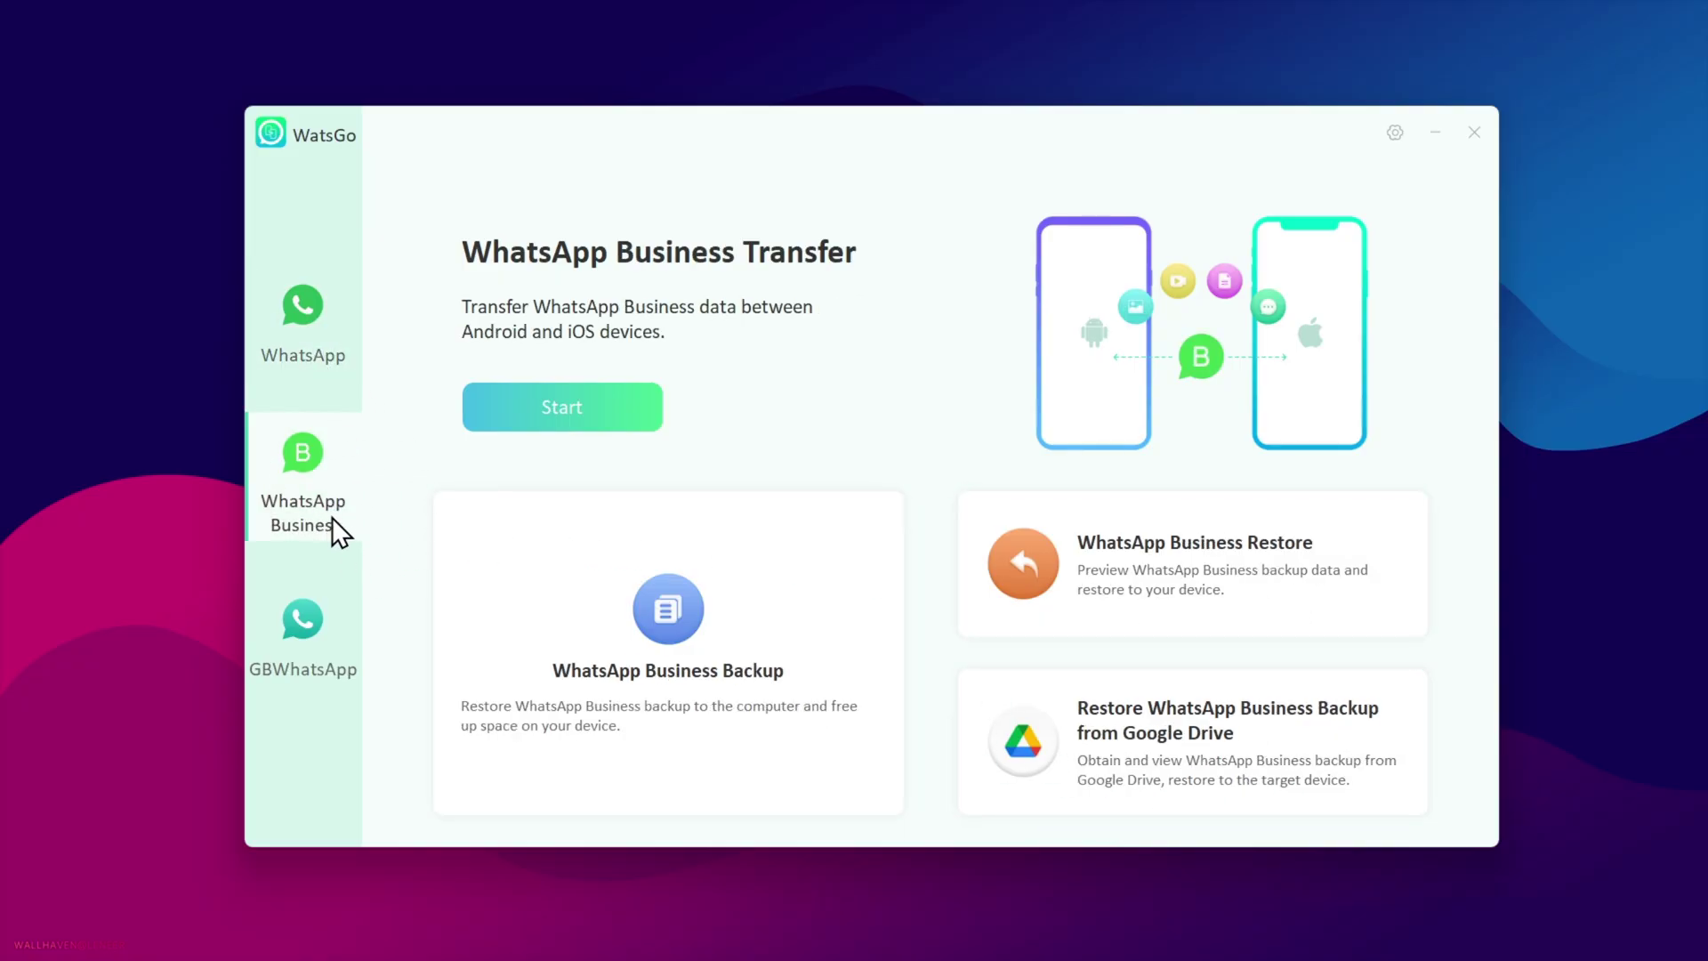
click(302, 663)
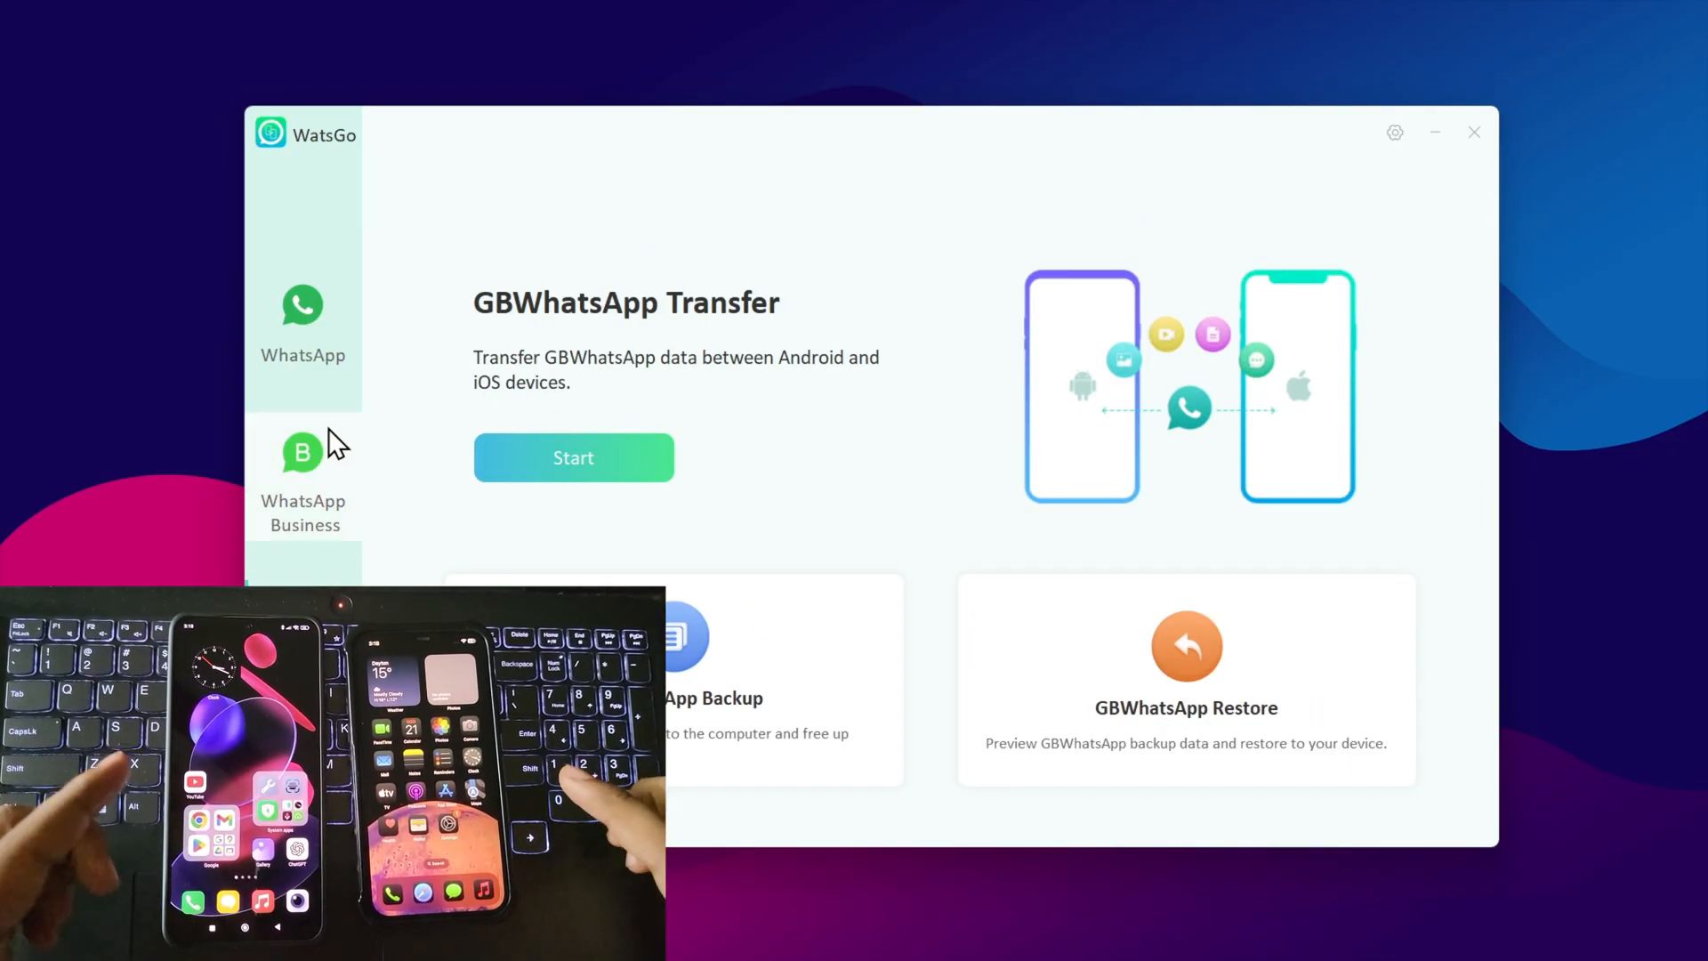
click(312, 339)
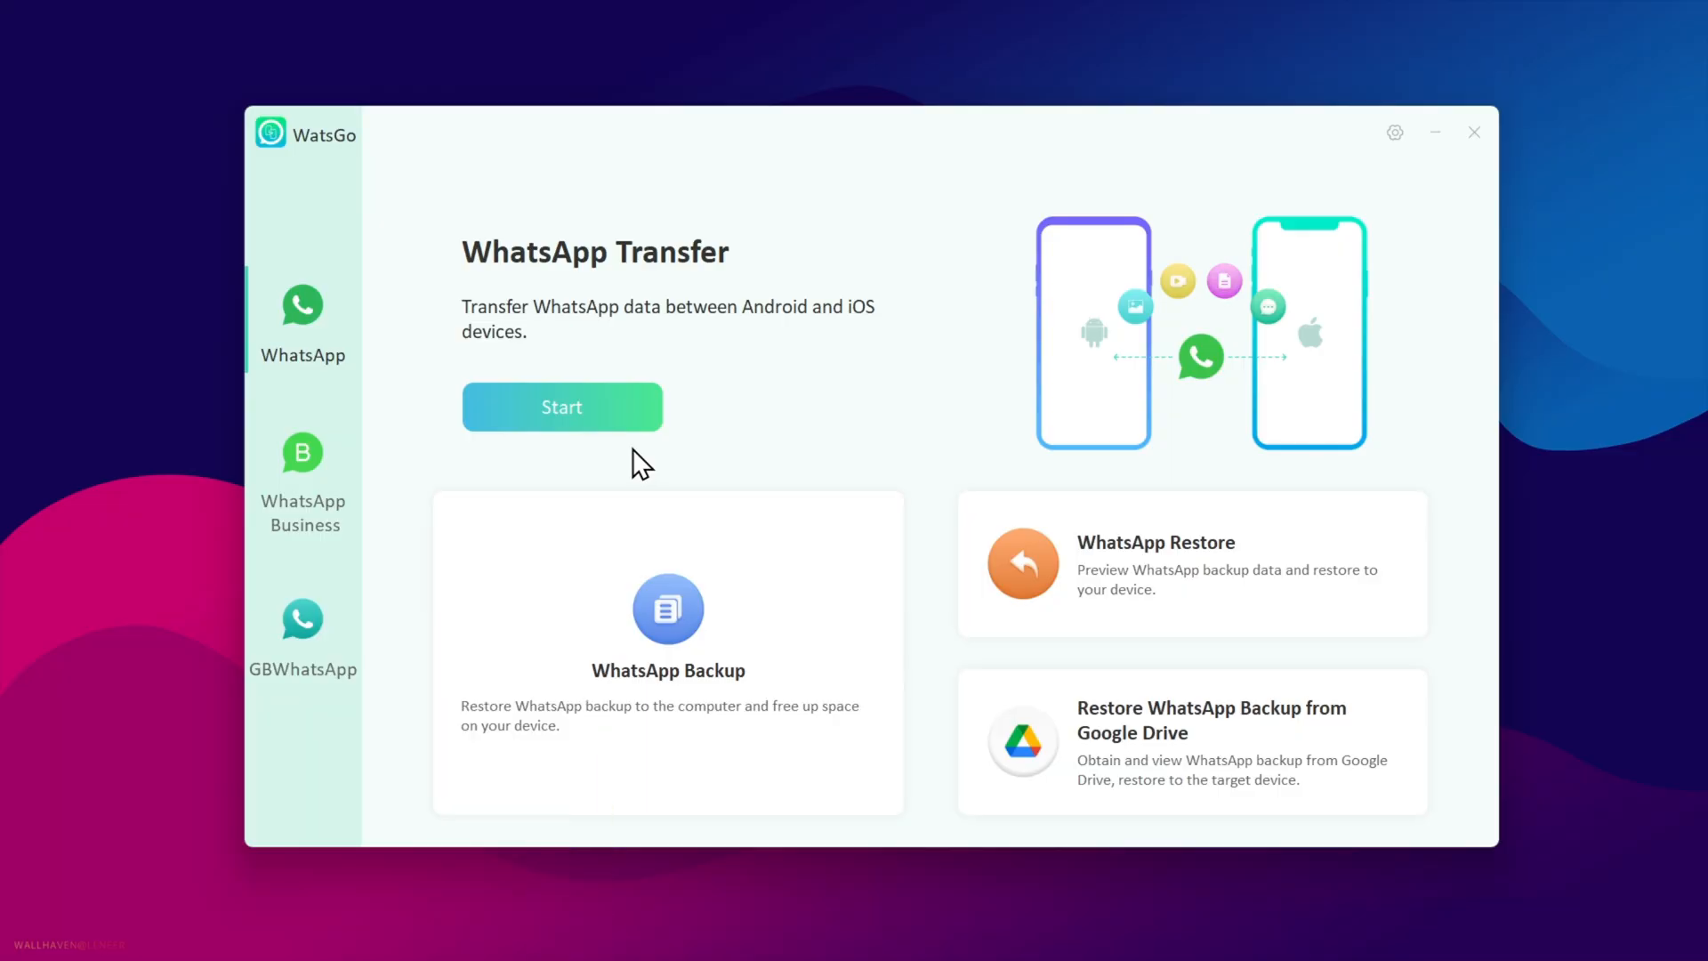
Start a WhatsApp Transfer and keep the iPhone 12 as the destination phone
click(585, 424)
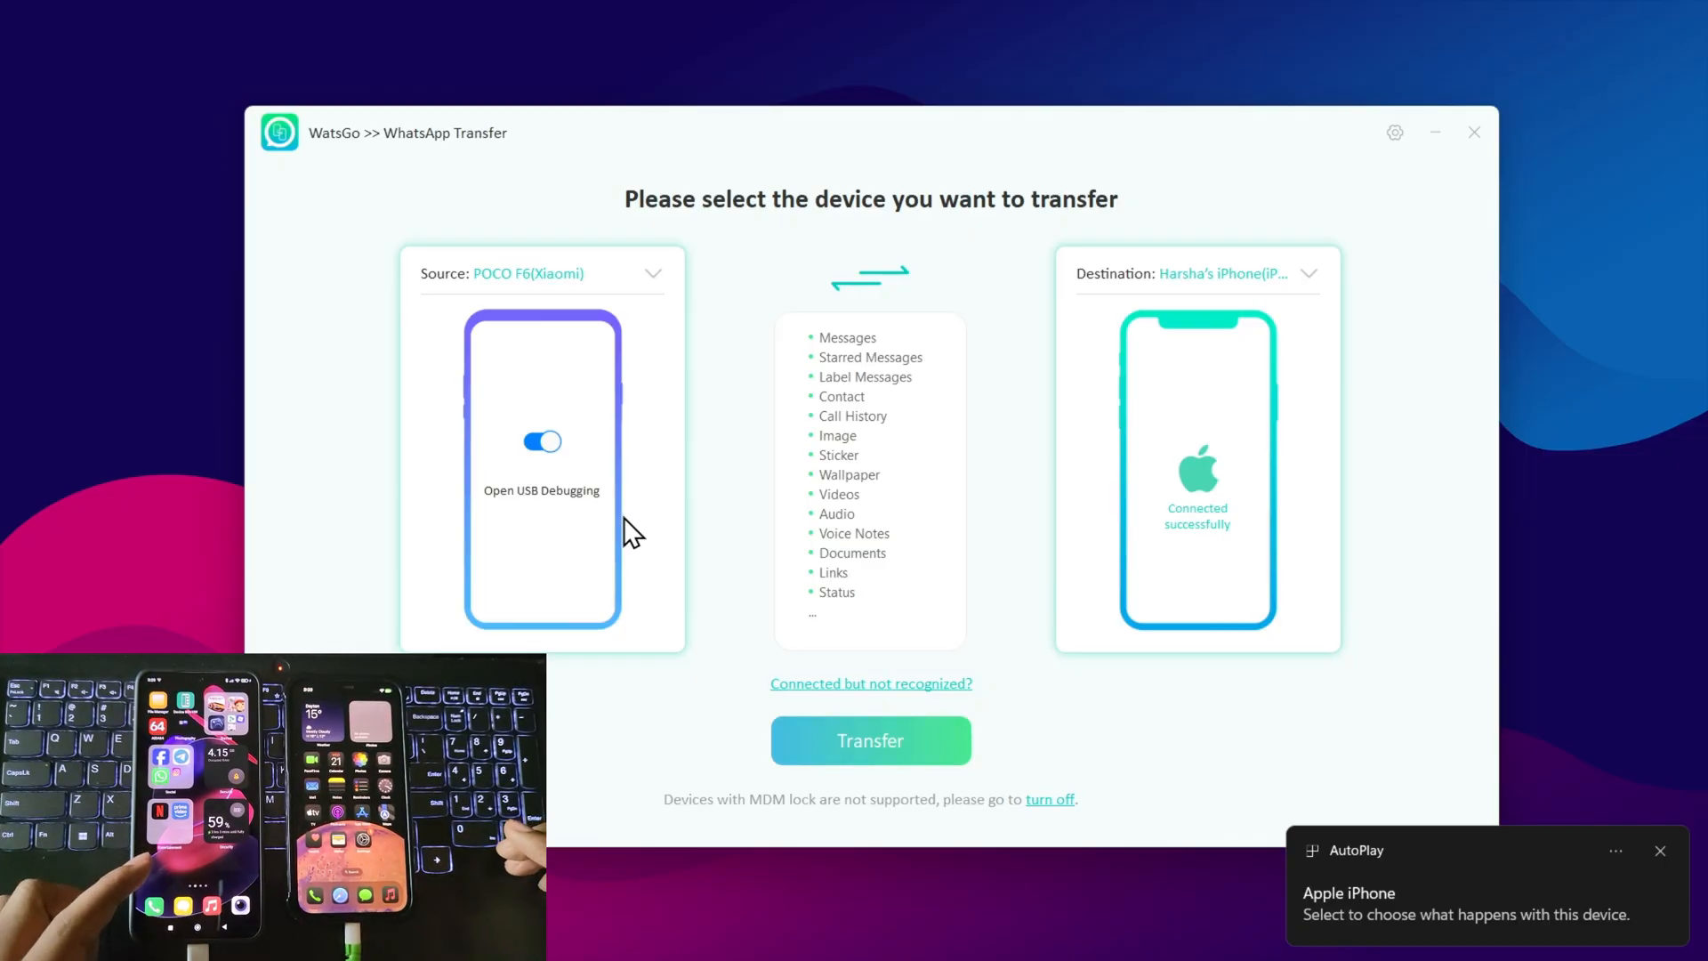
click(1198, 275)
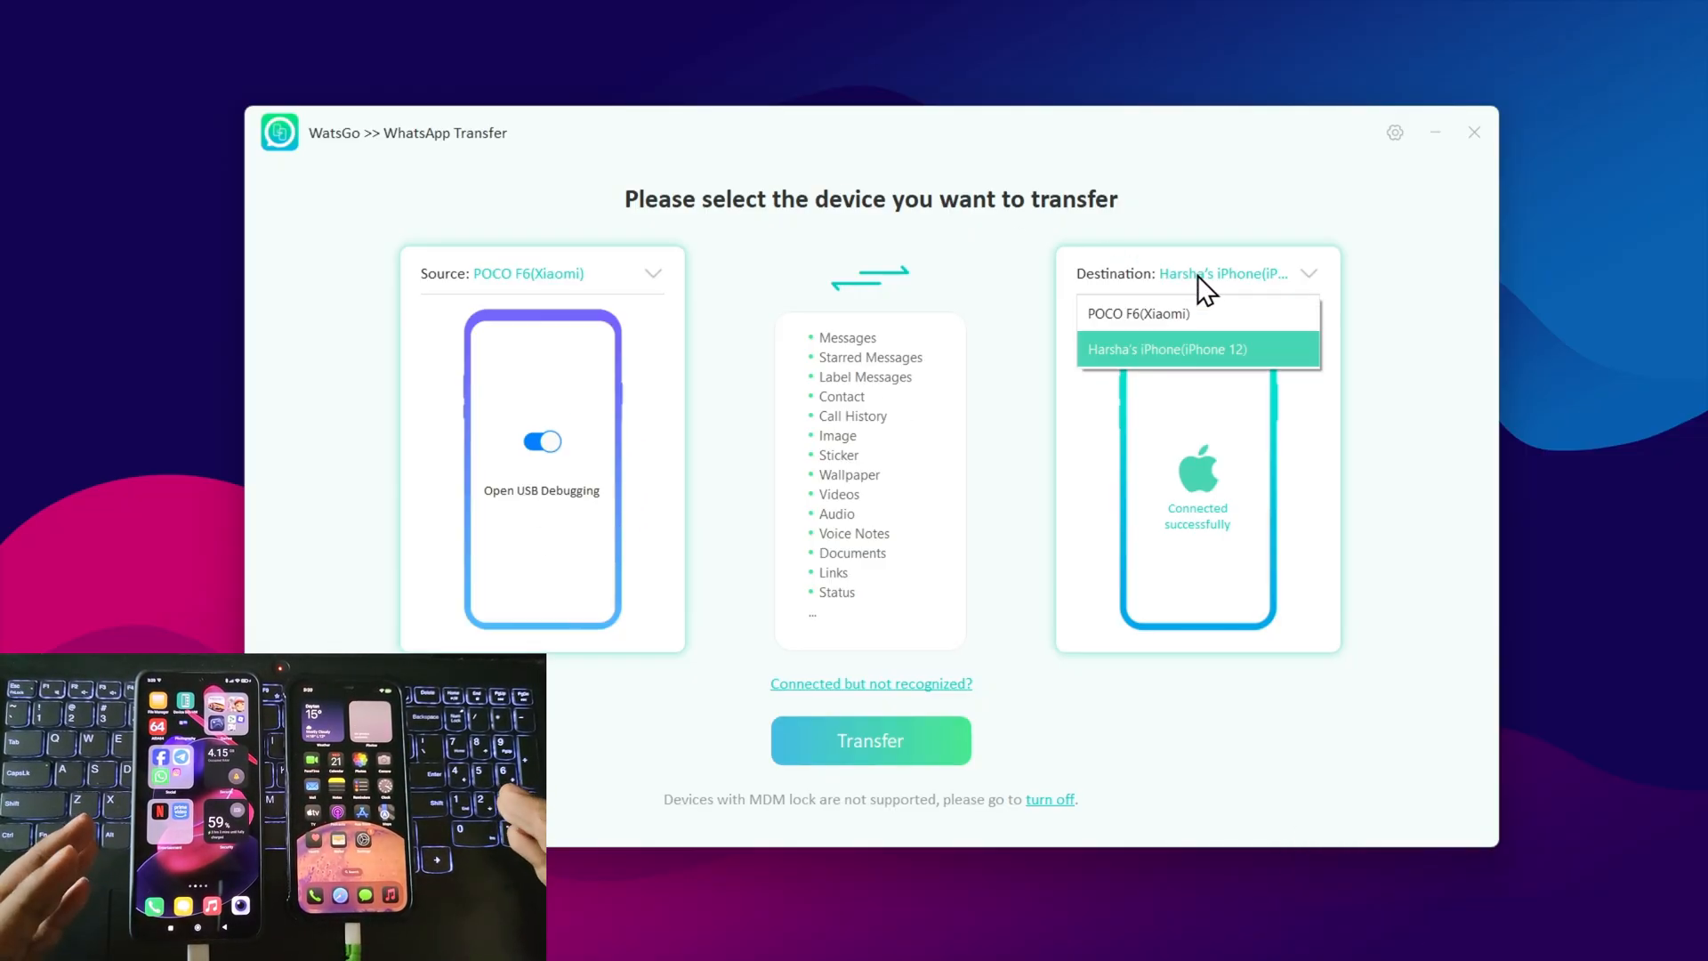
click(1144, 350)
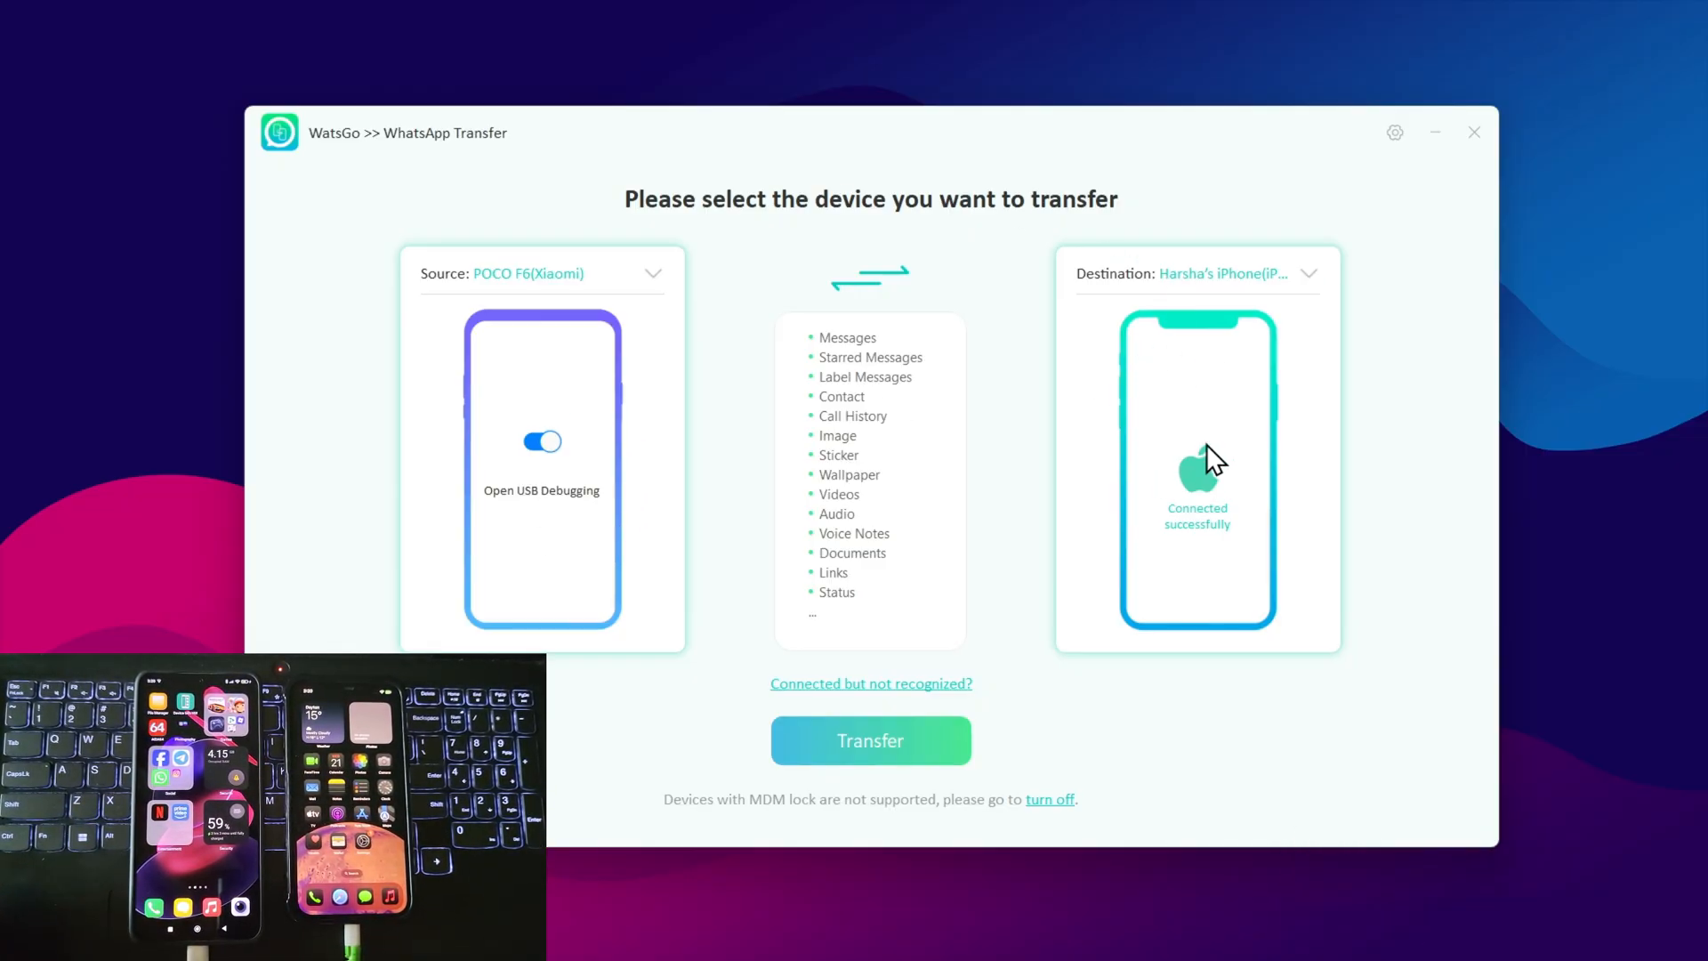
Begin the transfer and confirm Install via USB is enabled on the POCO F6
click(904, 746)
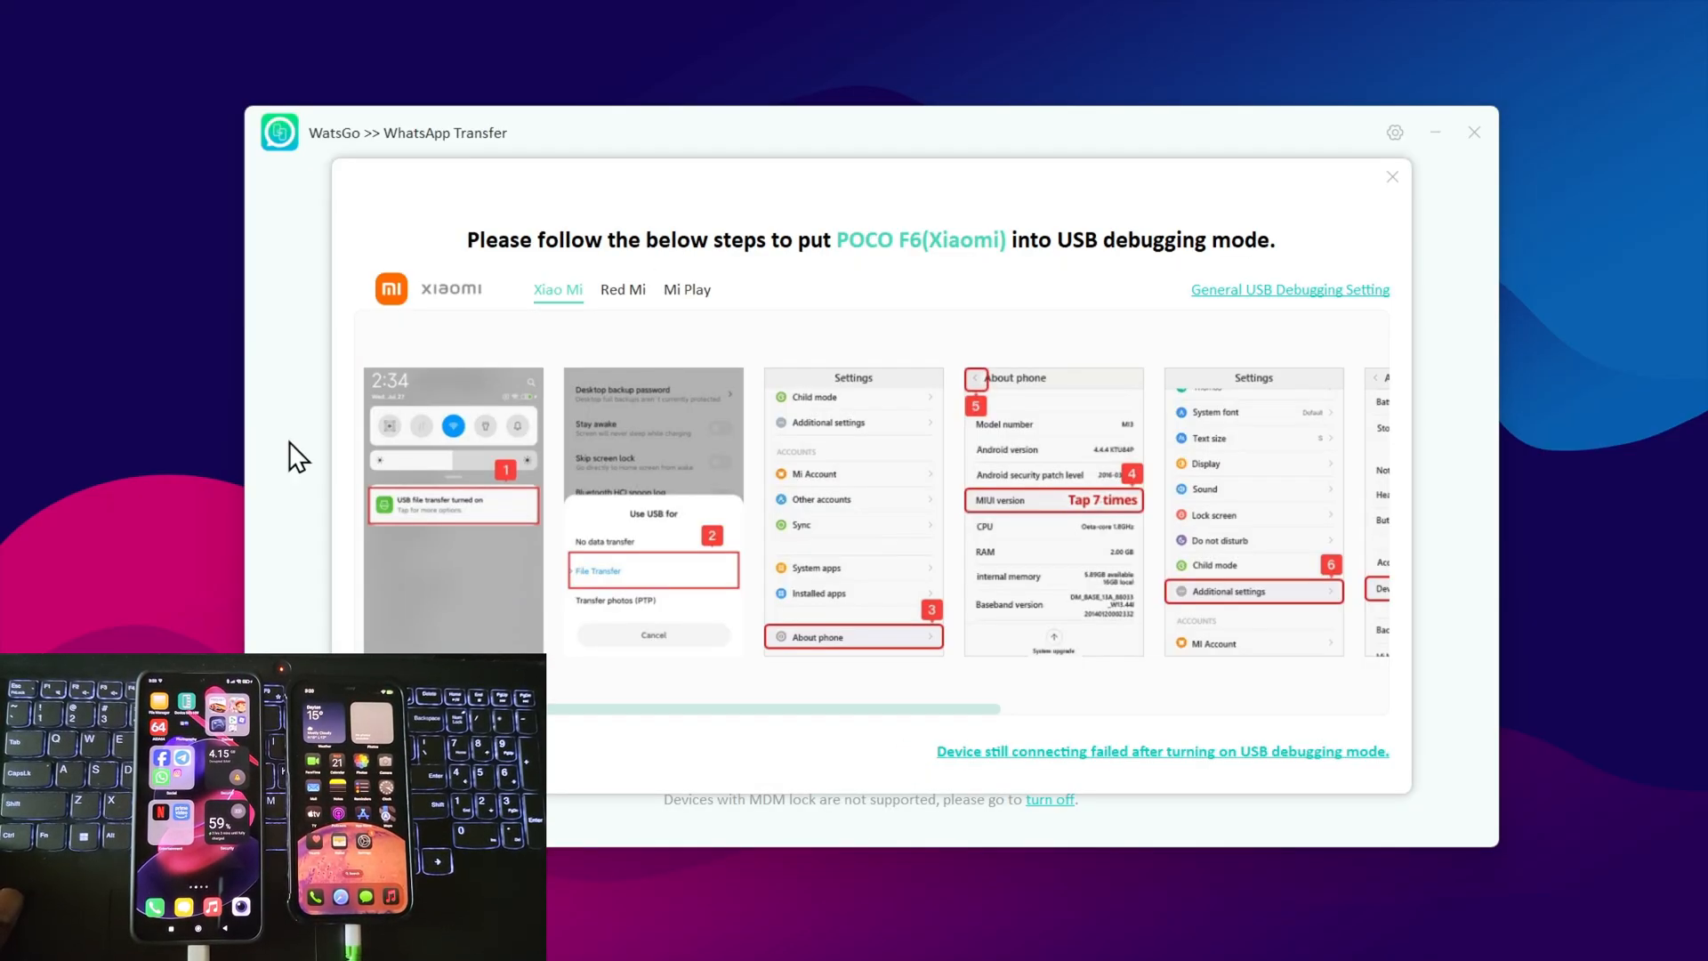
drag(664, 710, 894, 721)
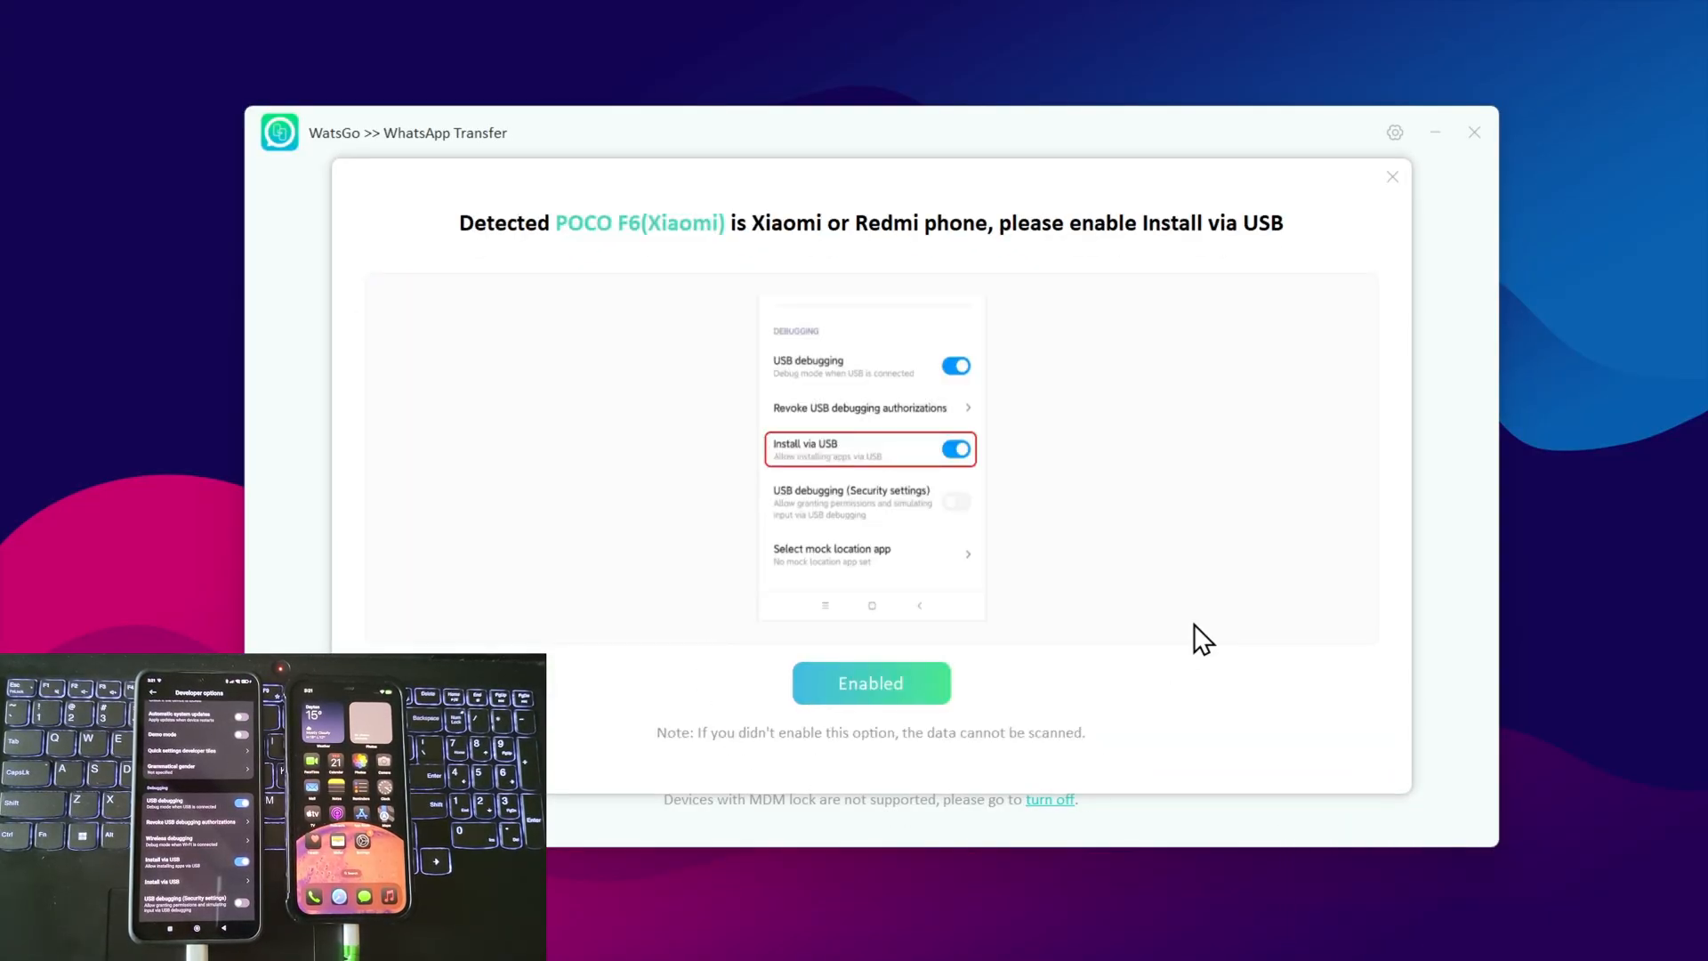
click(884, 689)
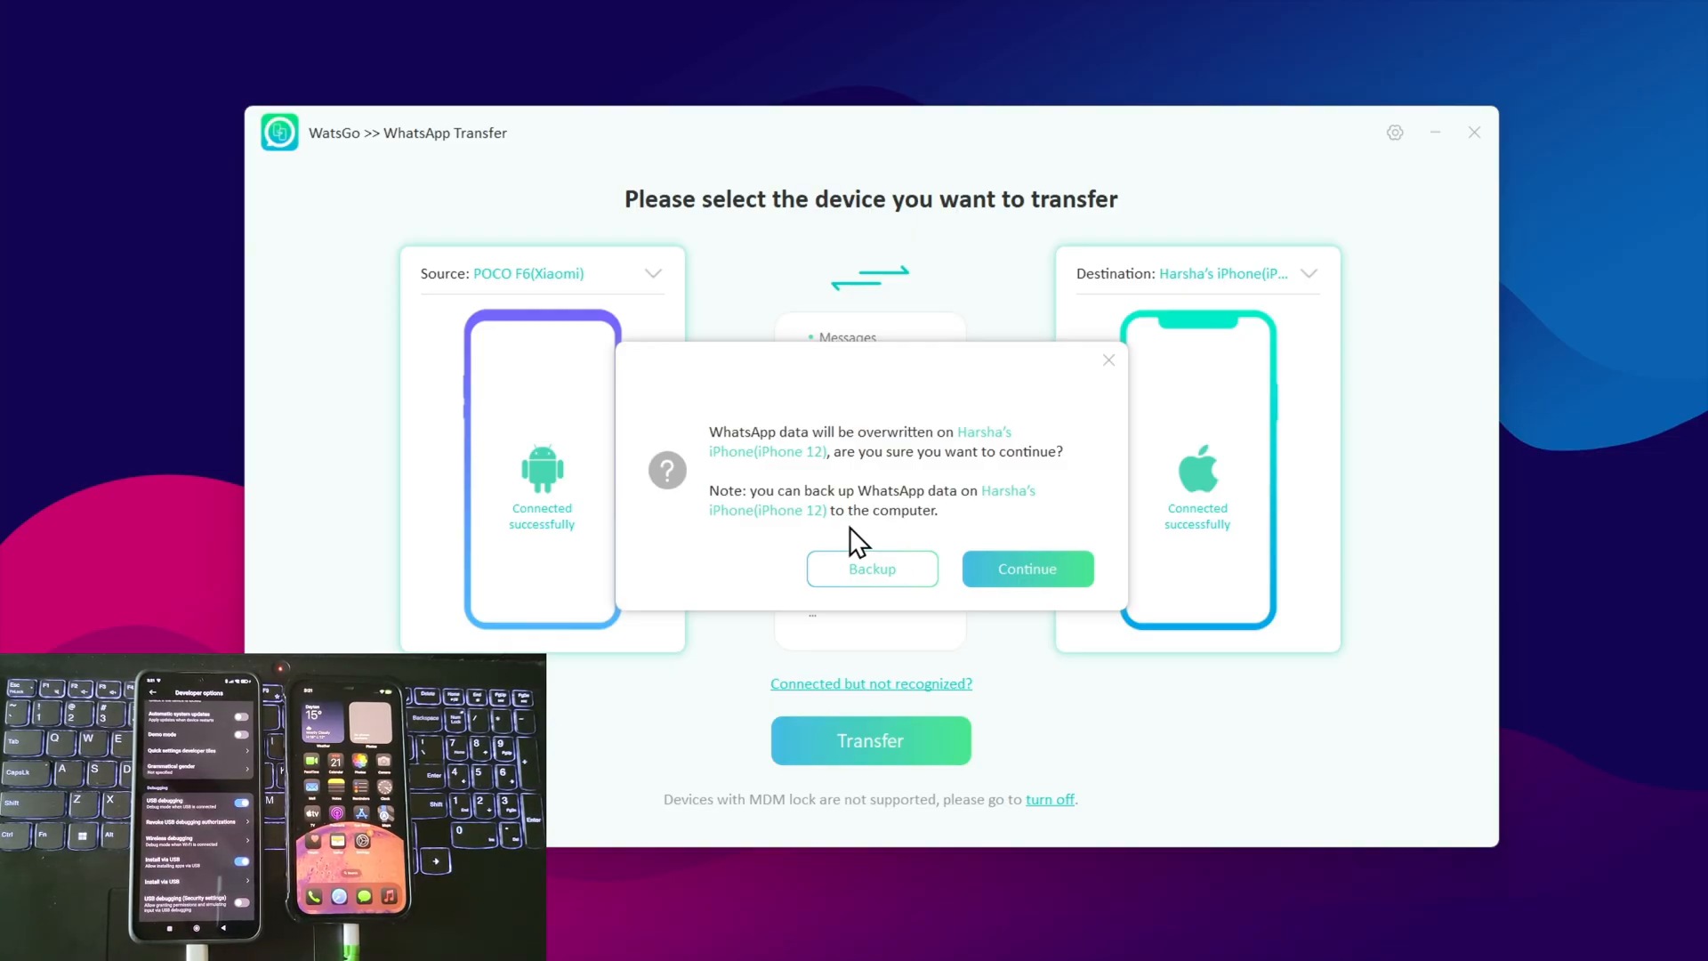
Accept overwriting the iPhone's WhatsApp data and exclude videos from the transfer
click(1040, 574)
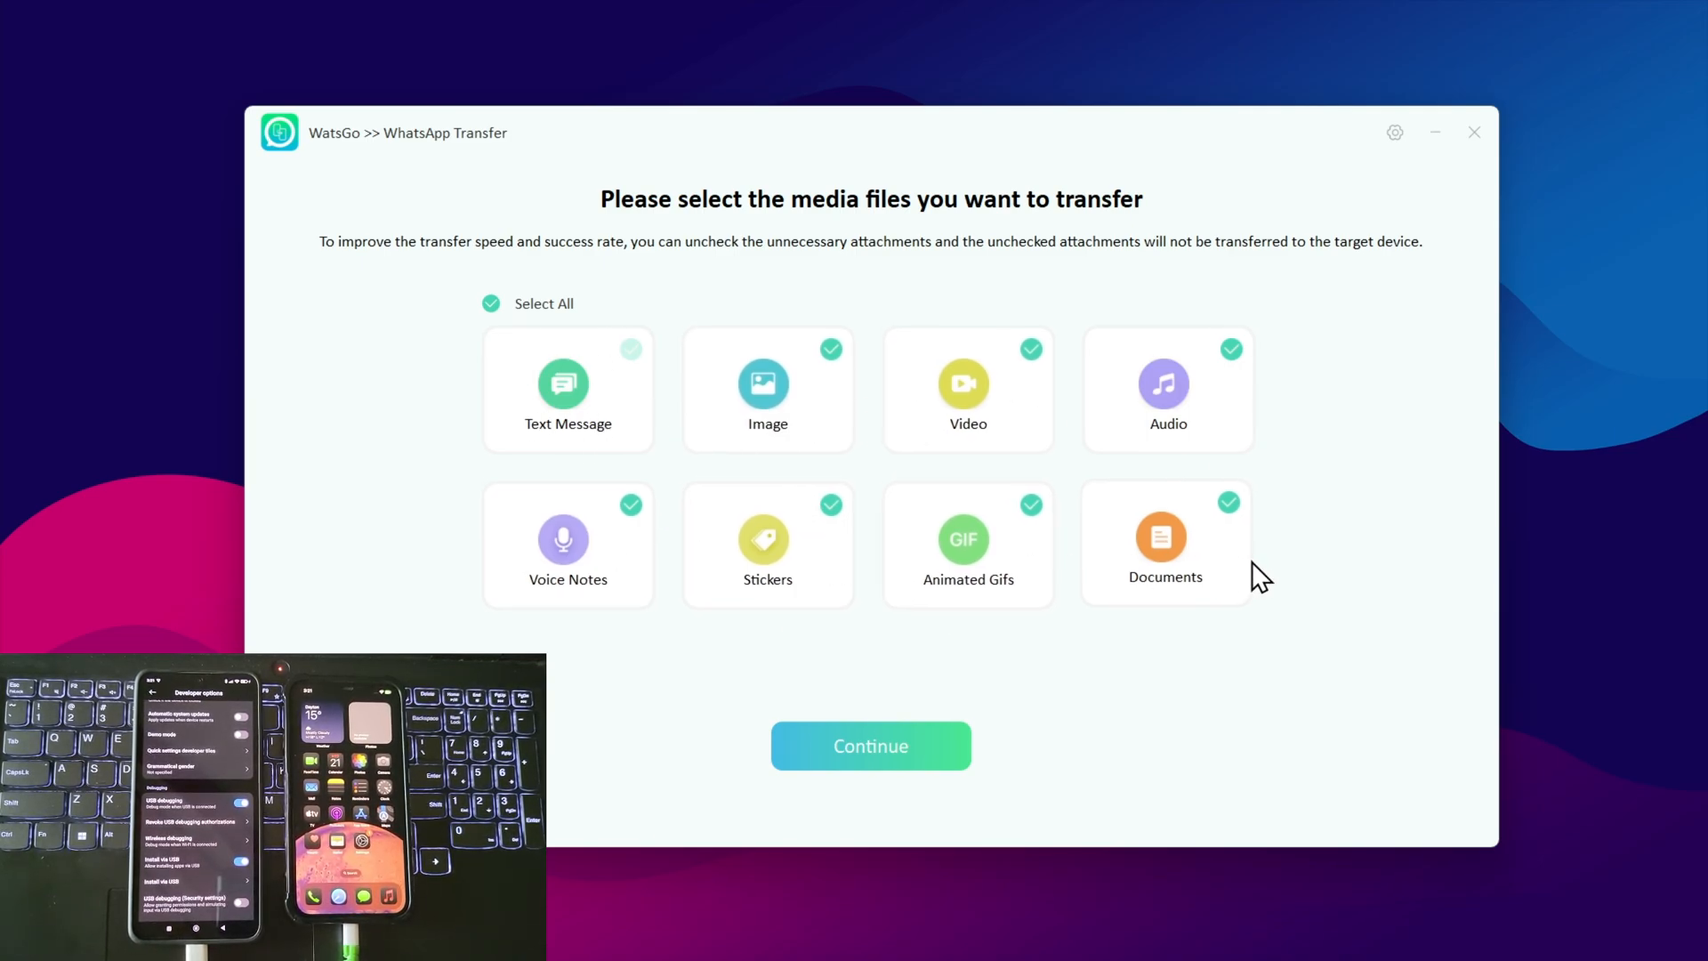
click(1031, 350)
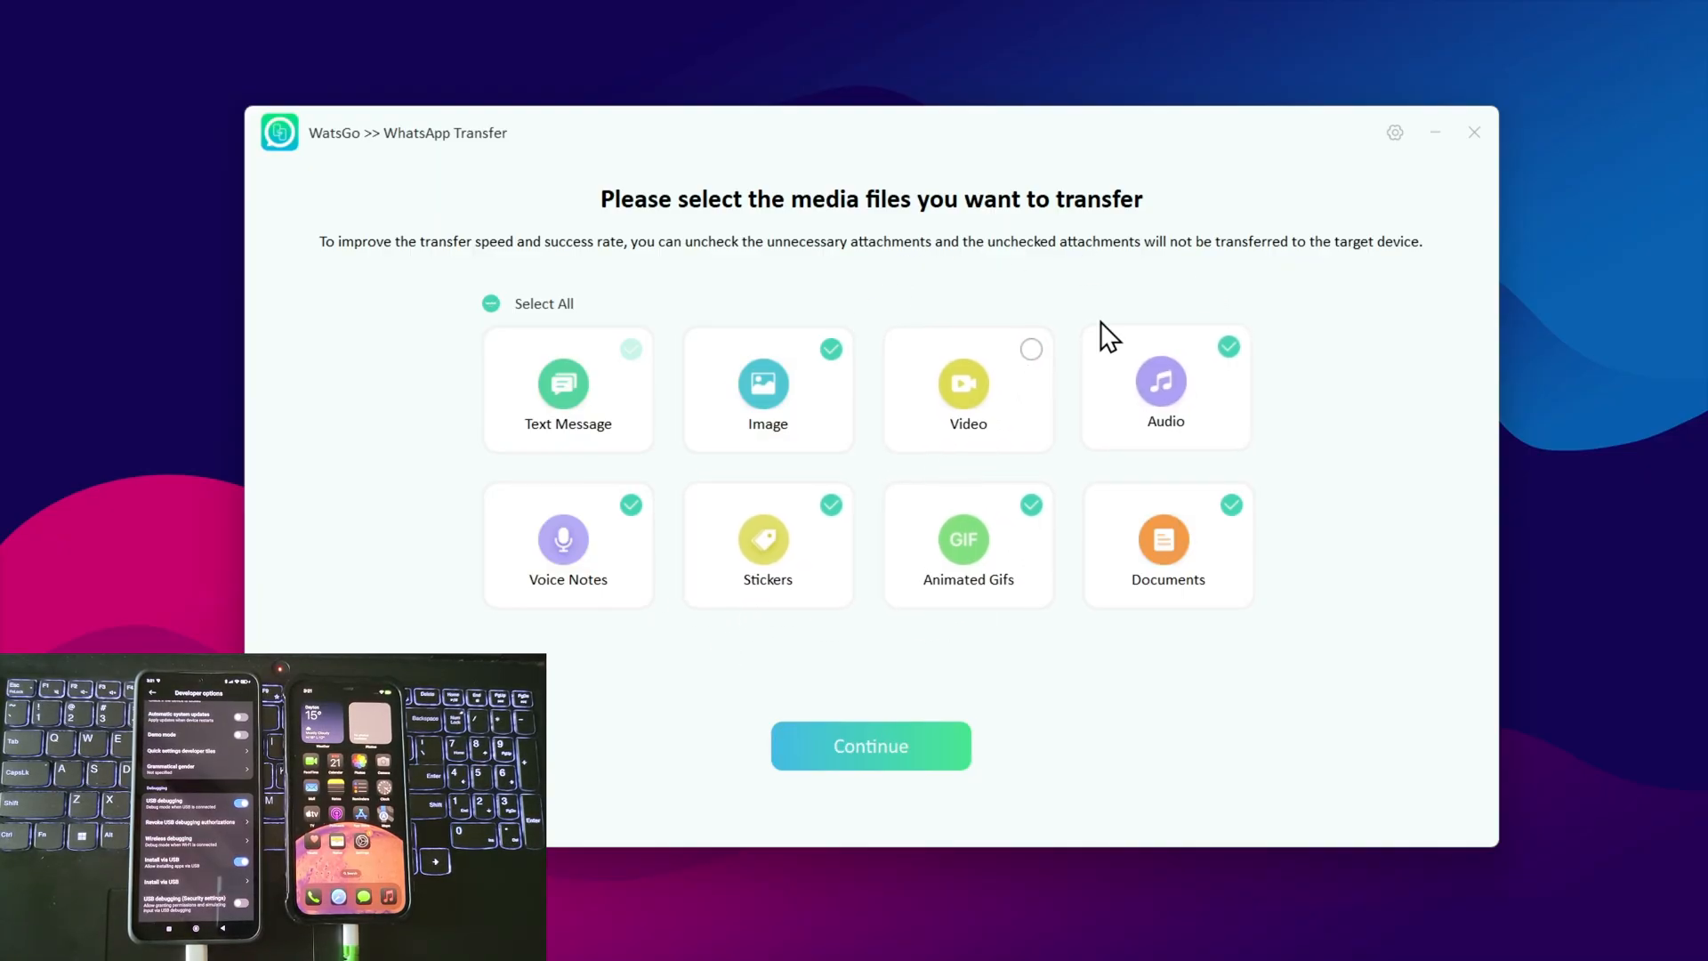
Proceed with the chosen media types and confirm encrypted backup is on
click(921, 747)
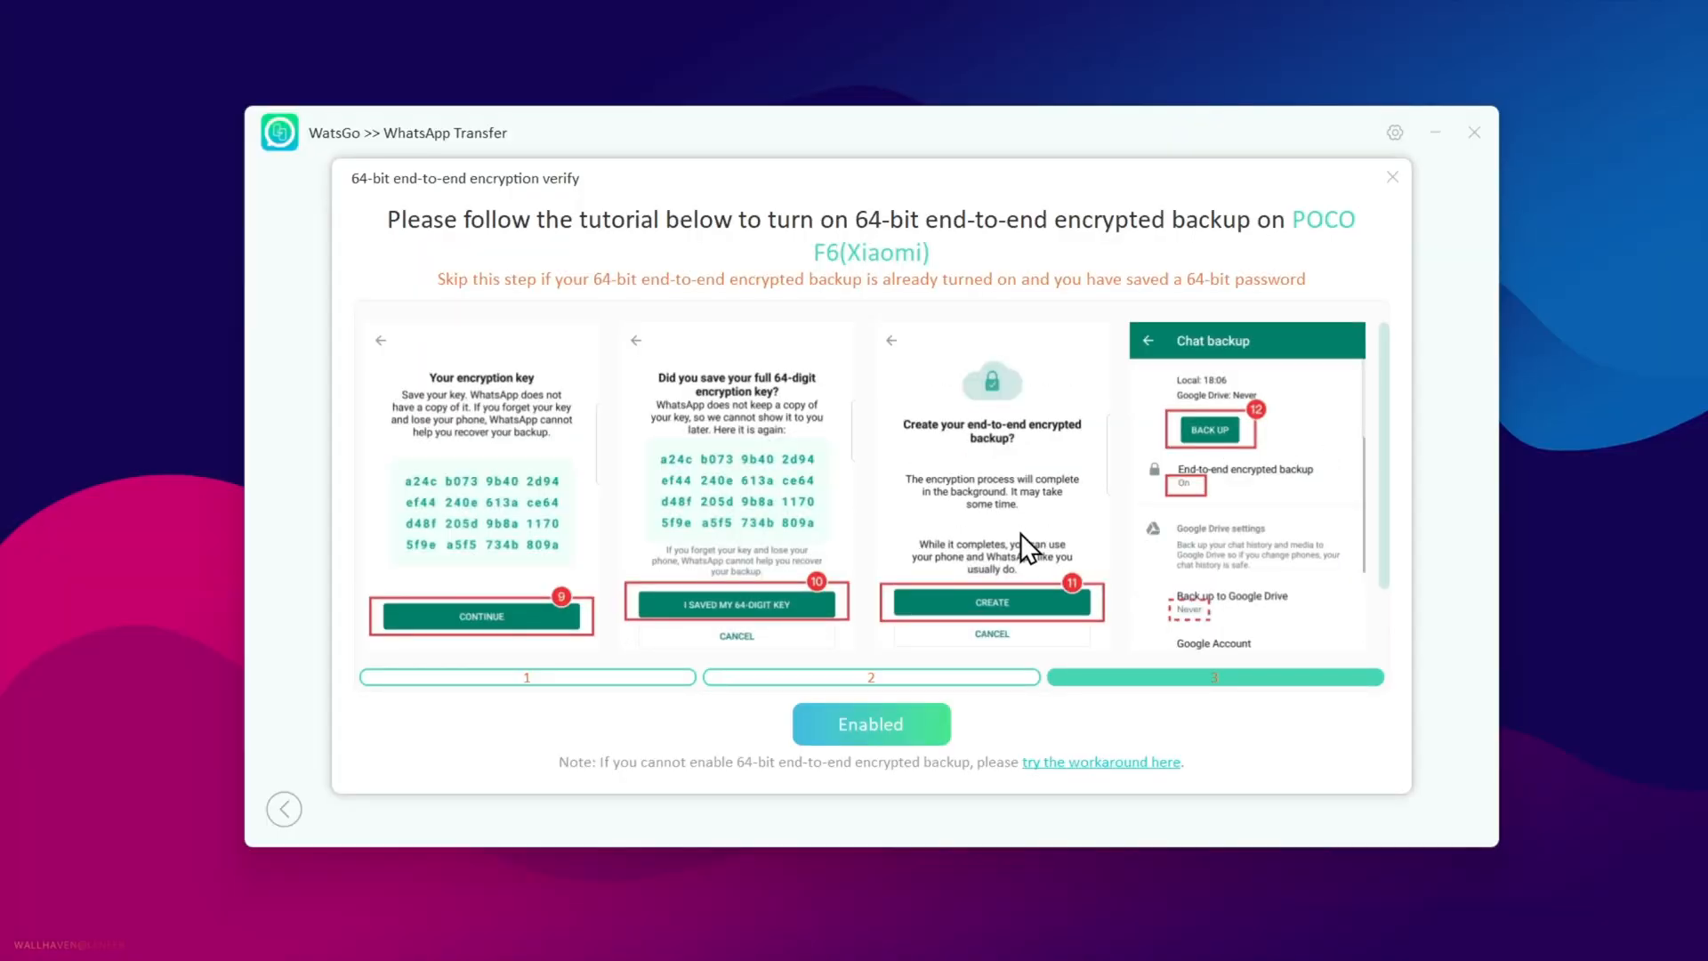
click(839, 724)
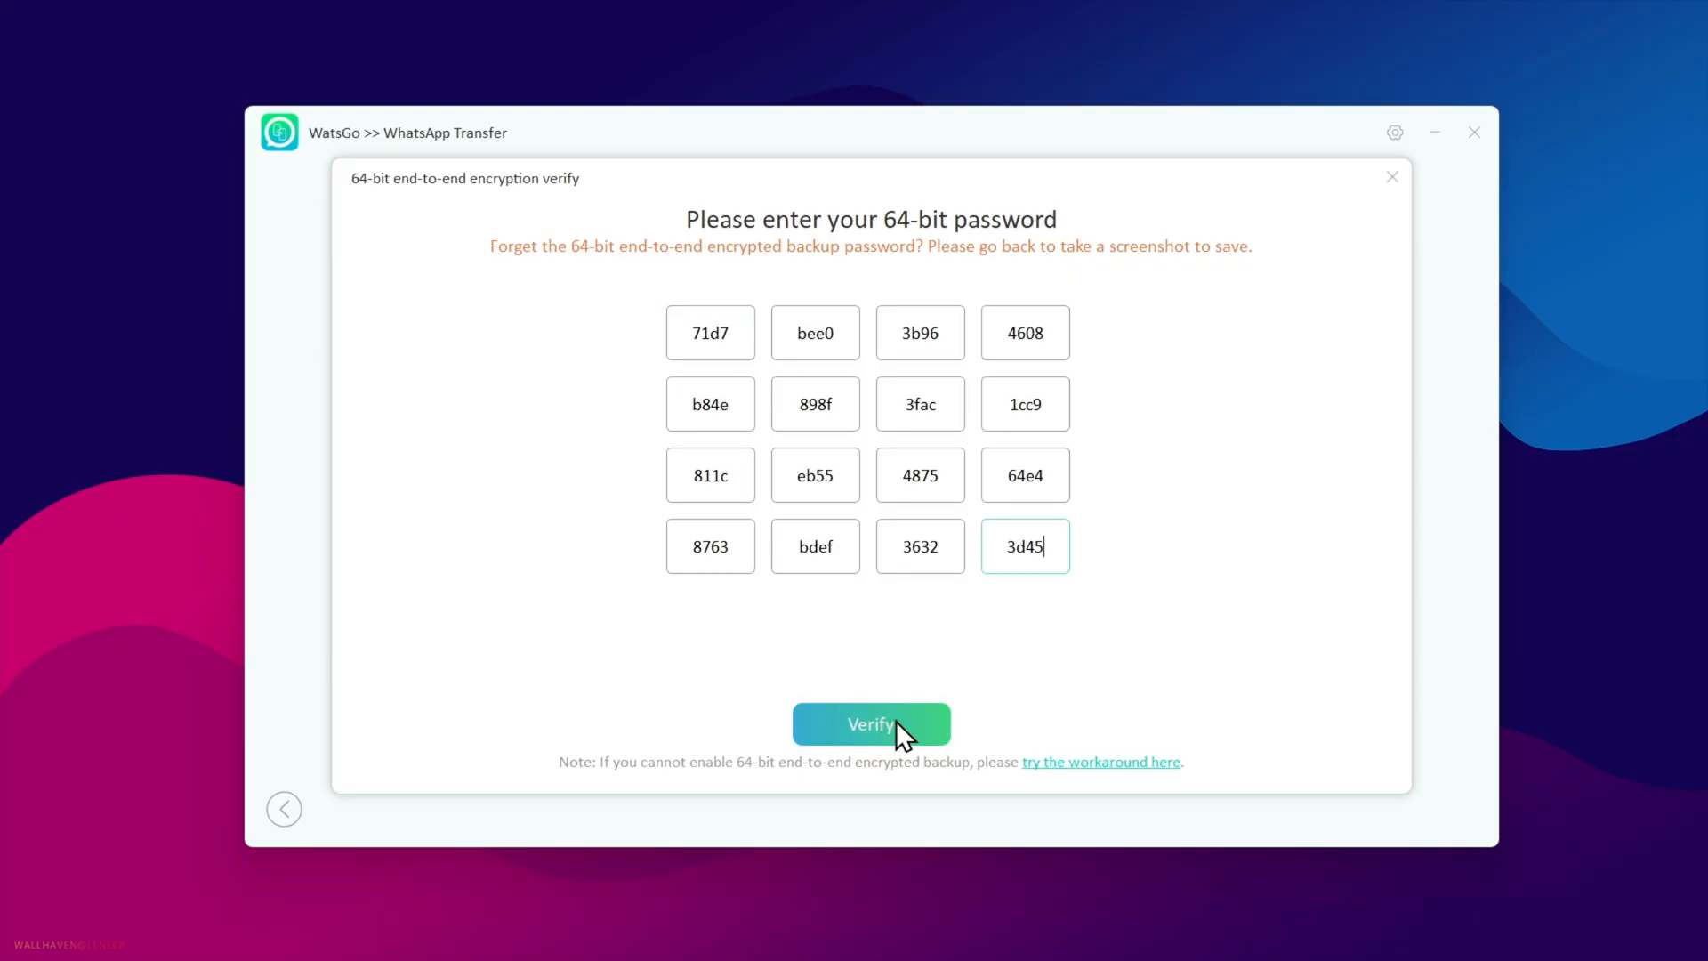
Verify the entered 64-bit backup password to start the transfer
click(870, 723)
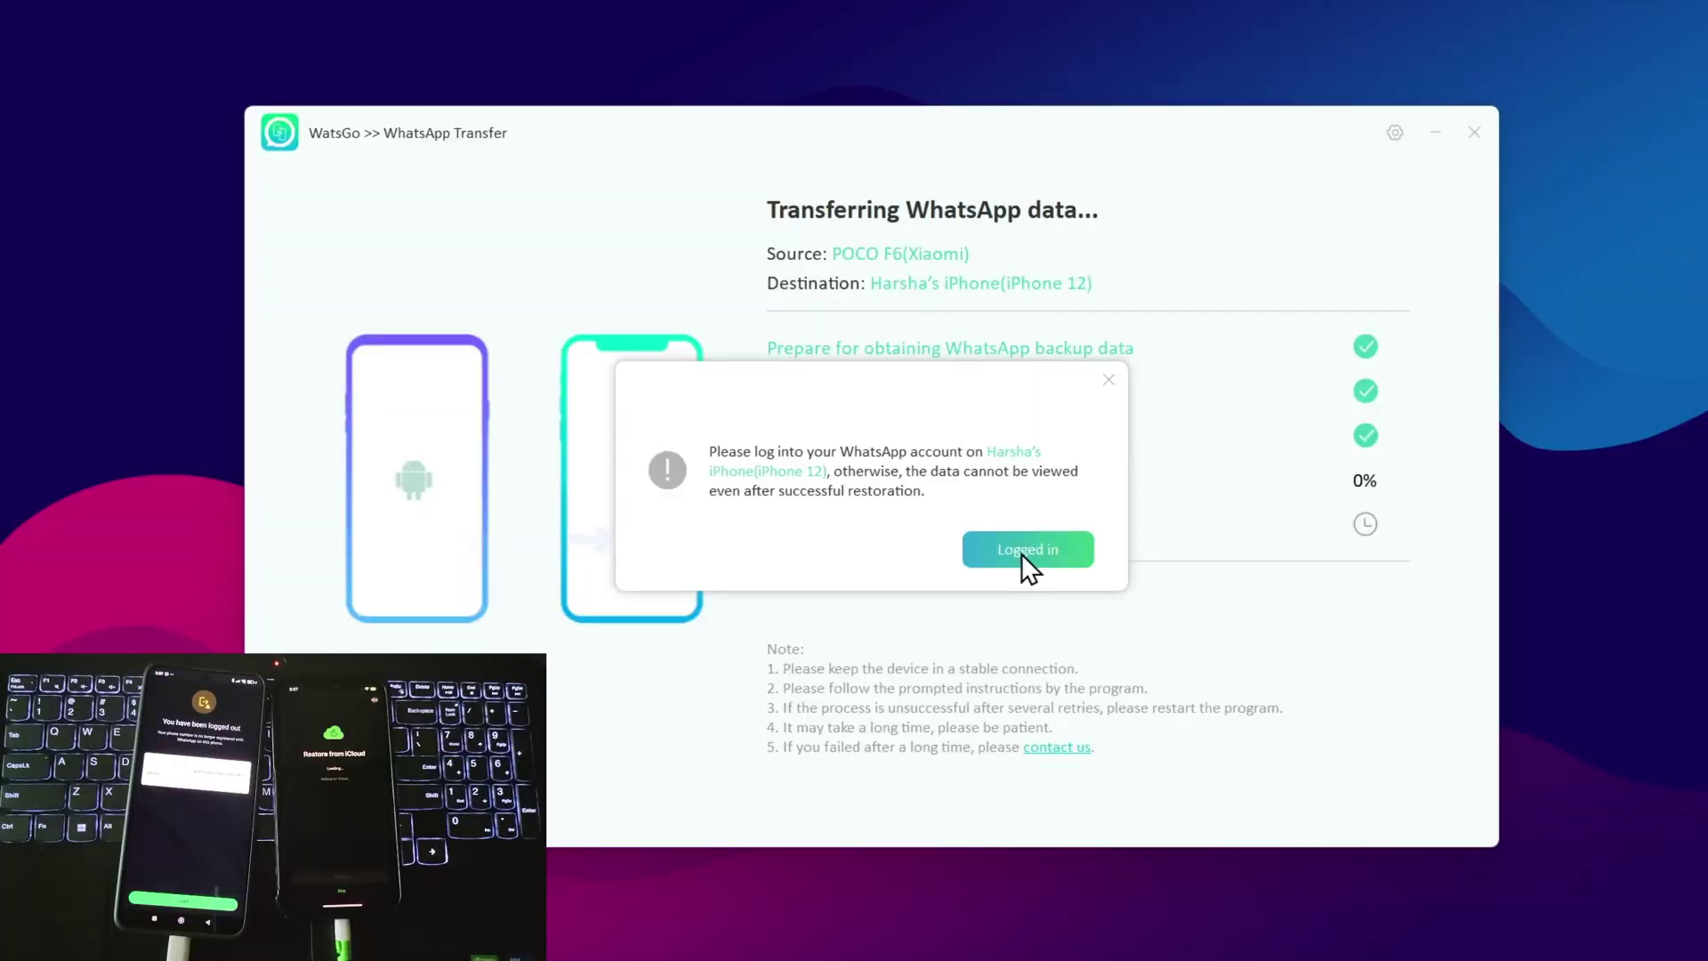
Confirm WhatsApp is logged in on the iPhone 12
click(1021, 554)
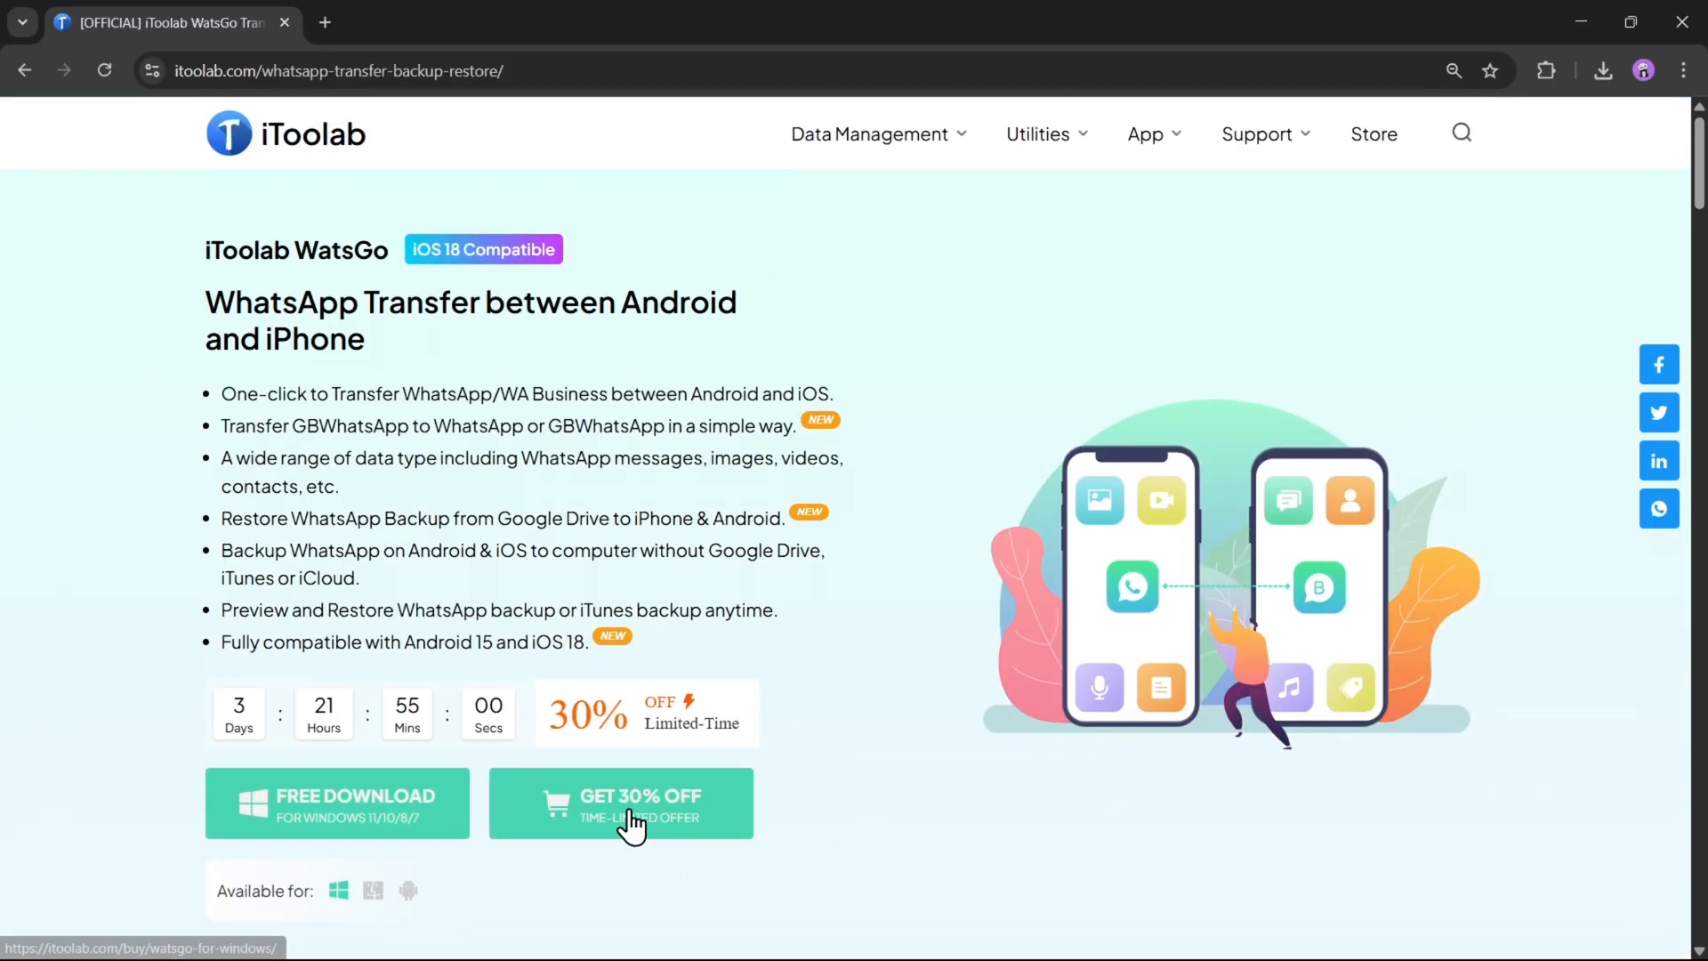
Review the discounted WatsGo pricing page and coupon field, then return to the product page
click(632, 814)
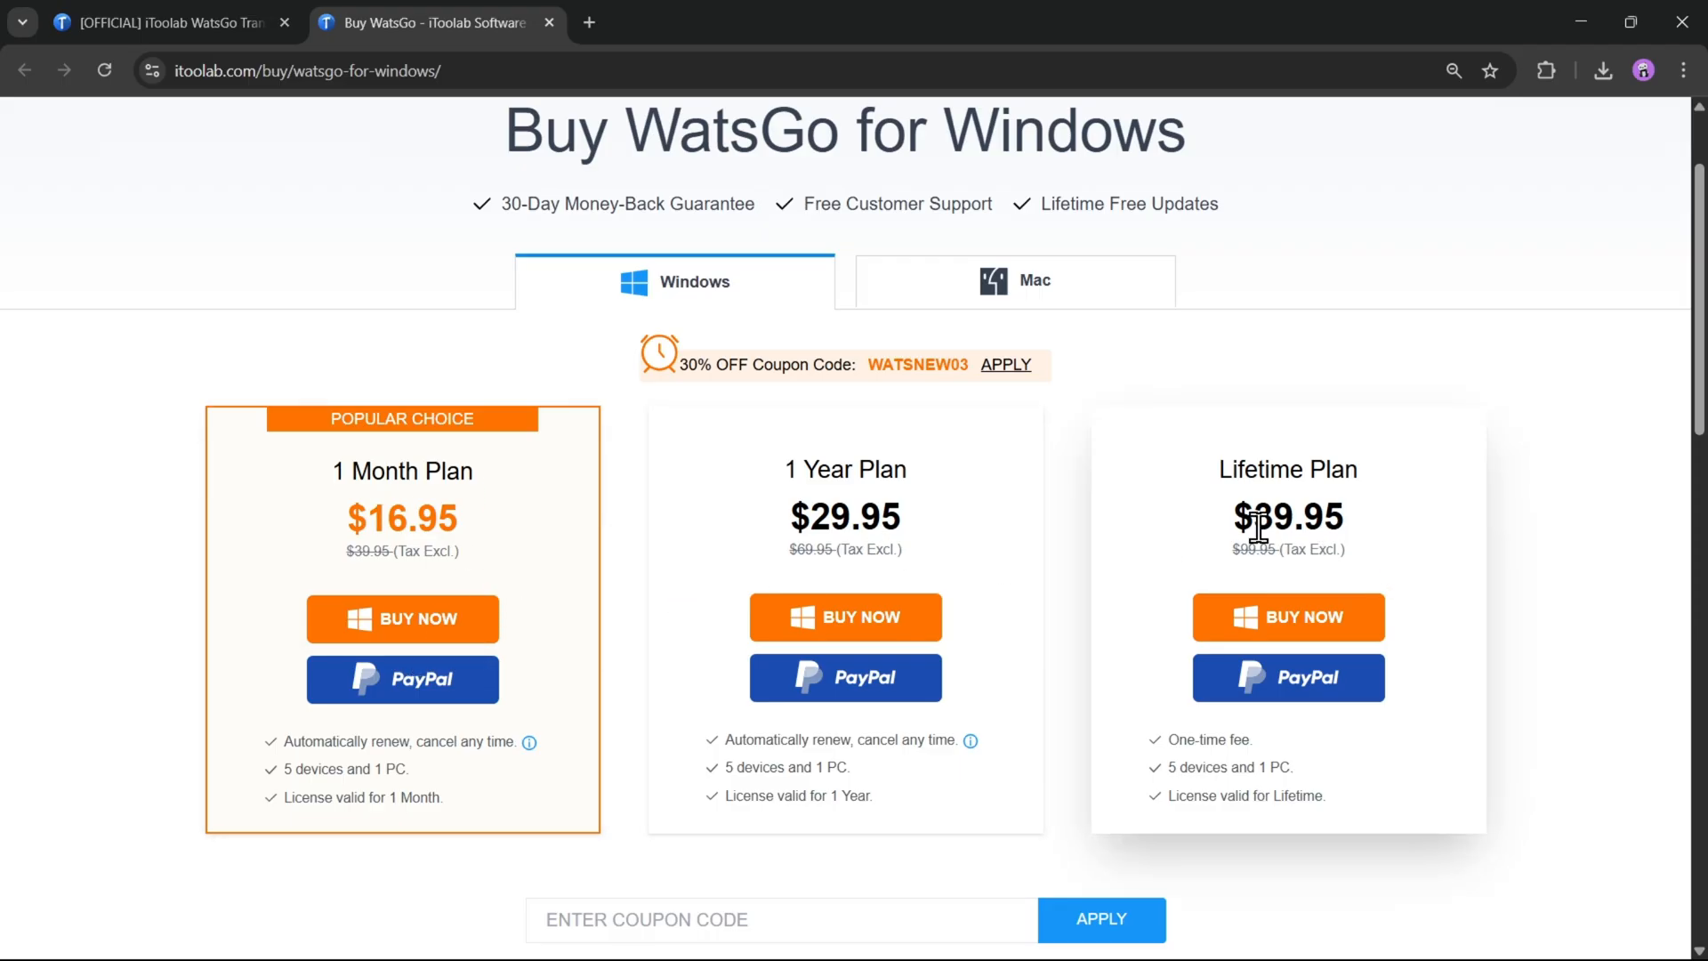
scroll(1262, 524, down, 3)
click(603, 550)
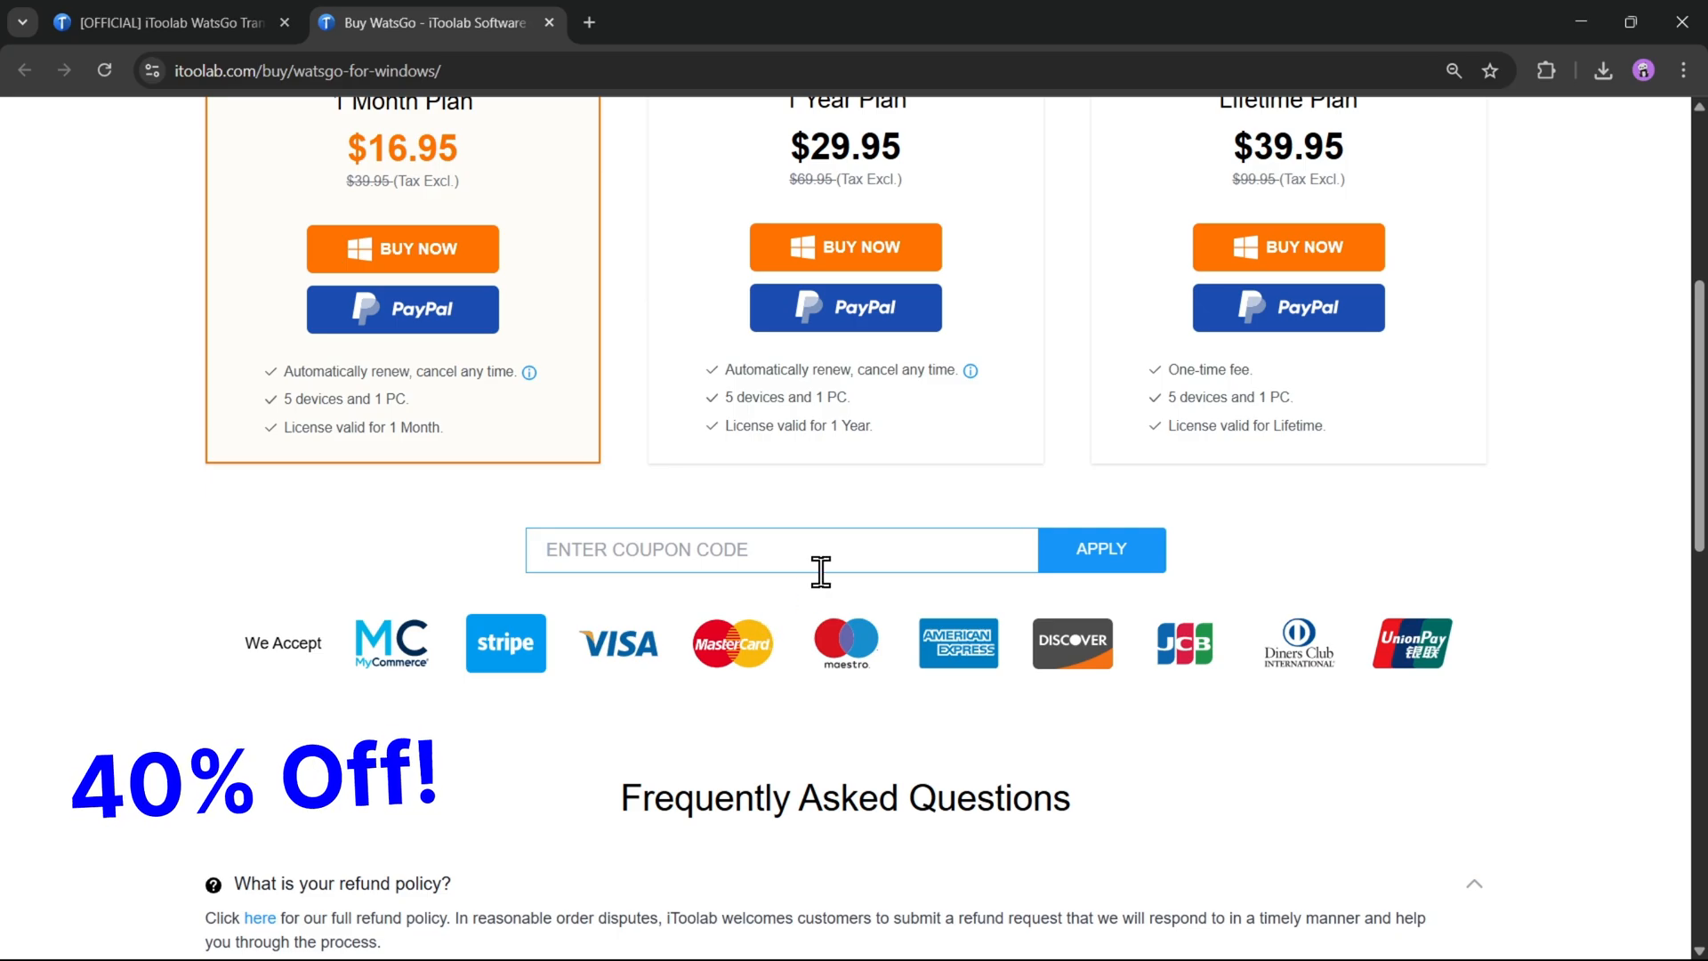
scroll(893, 623, up, 2)
scroll(911, 698, up, 1)
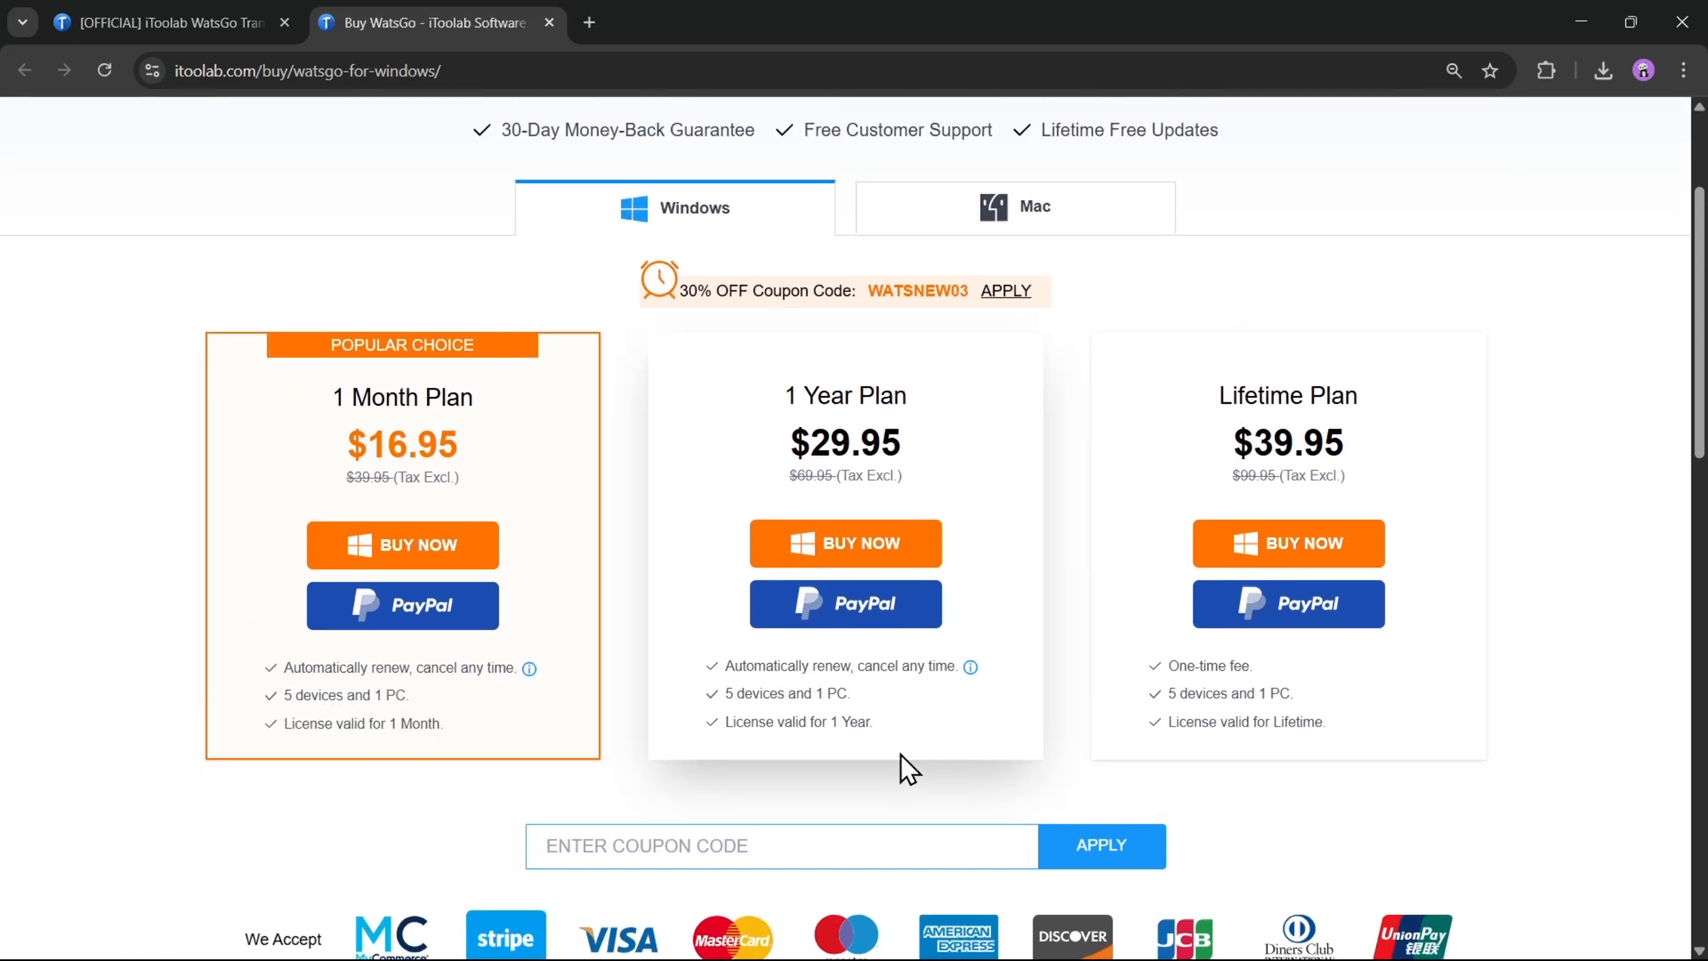
scroll(960, 659, down, 1)
scroll(908, 654, down, 2)
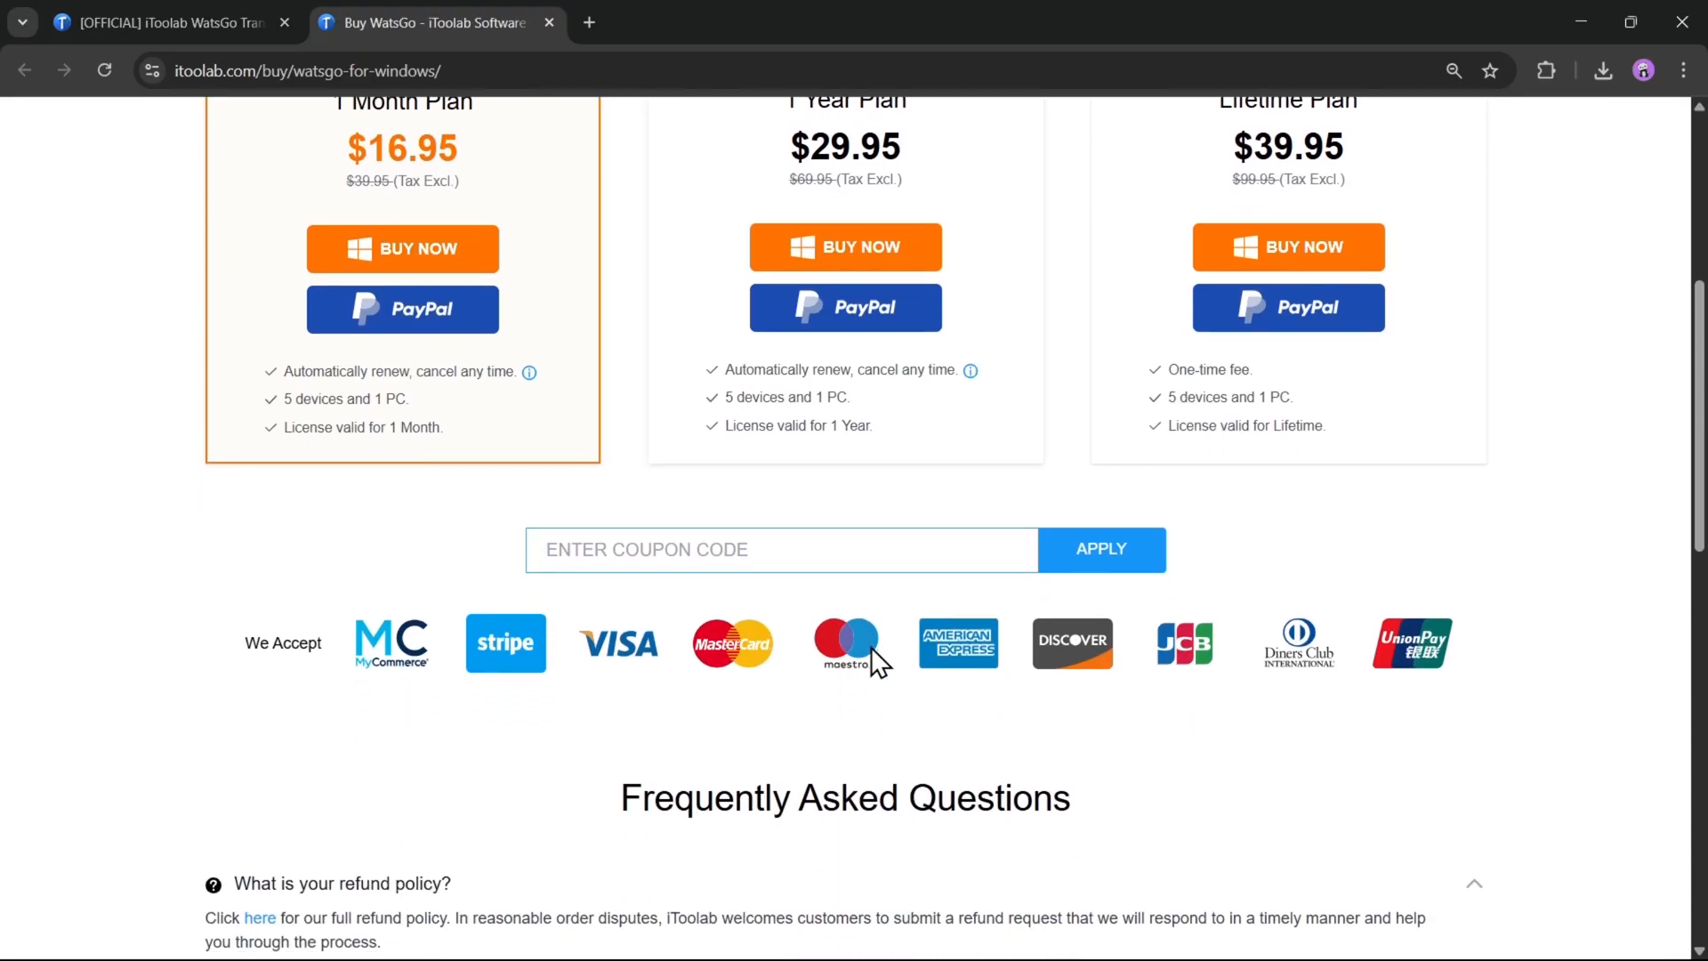
scroll(1131, 676, up, 2)
scroll(1173, 786, up, 1)
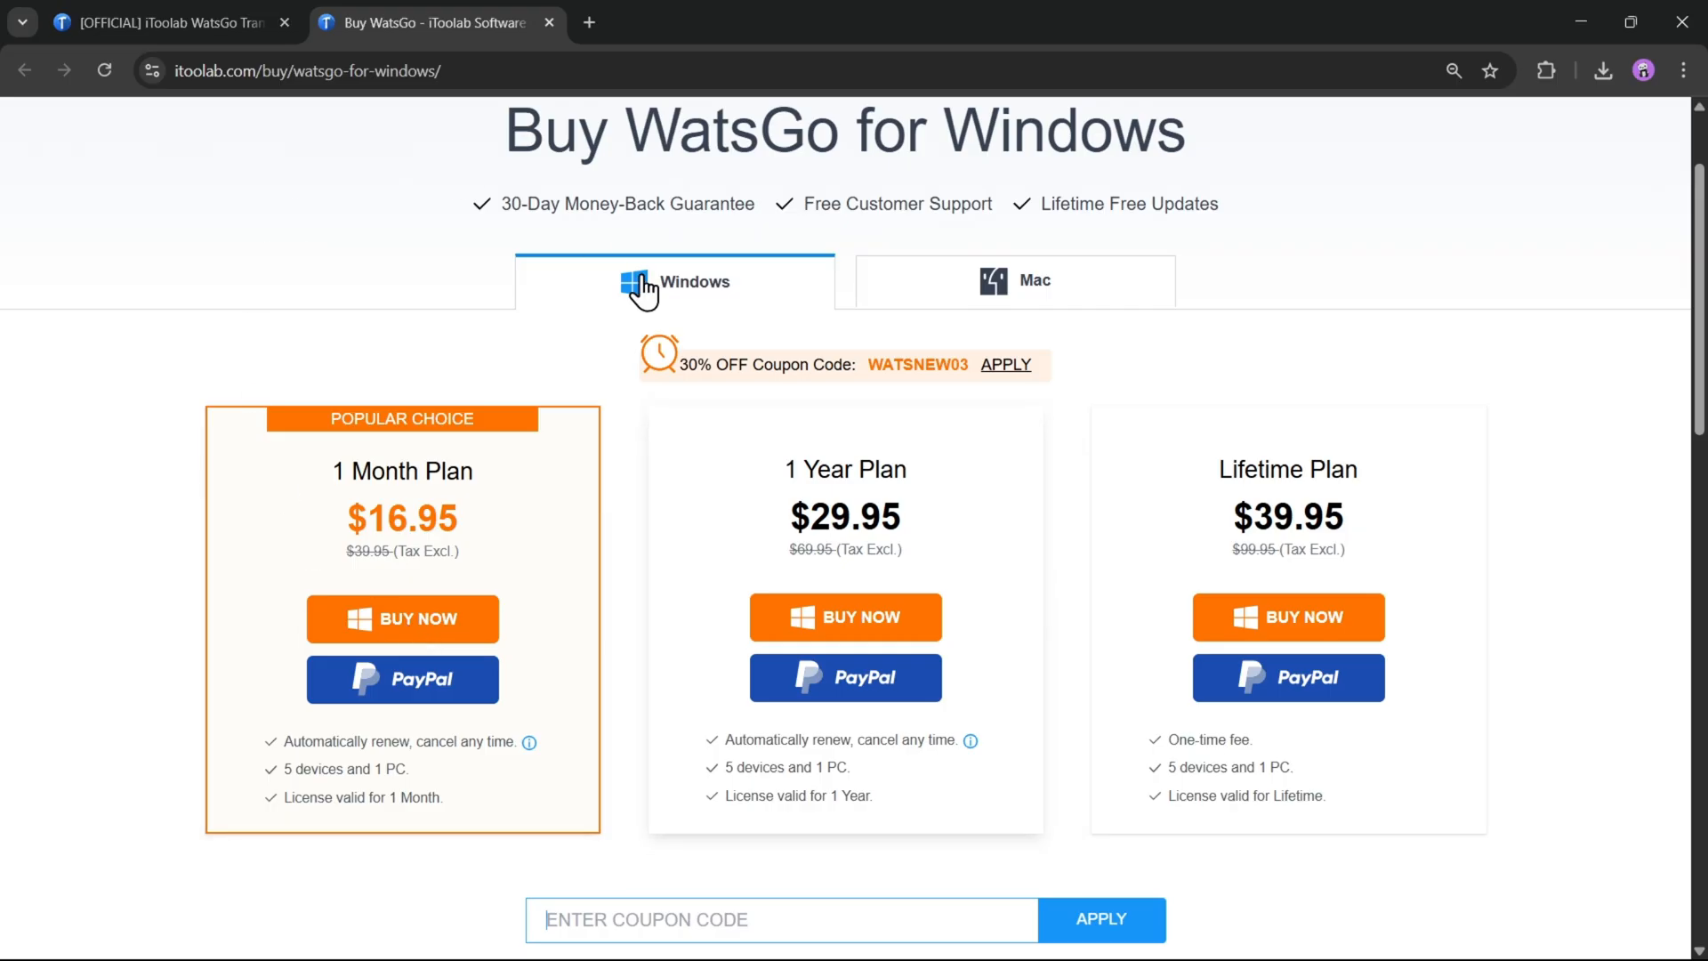
click(167, 21)
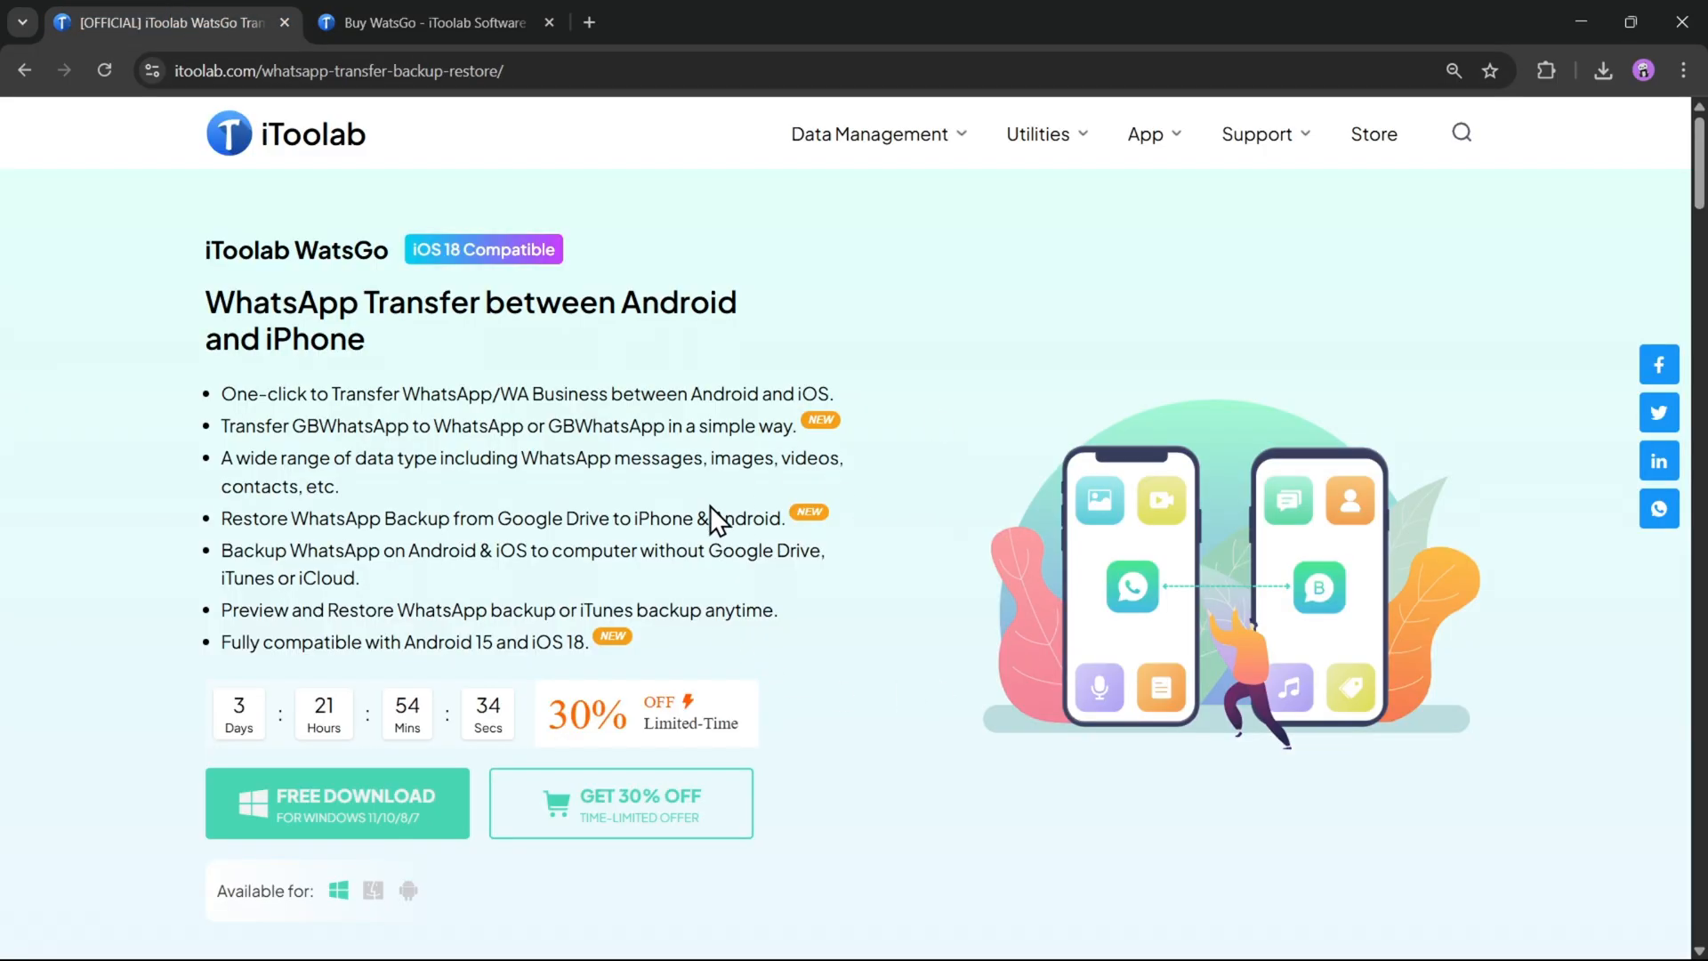